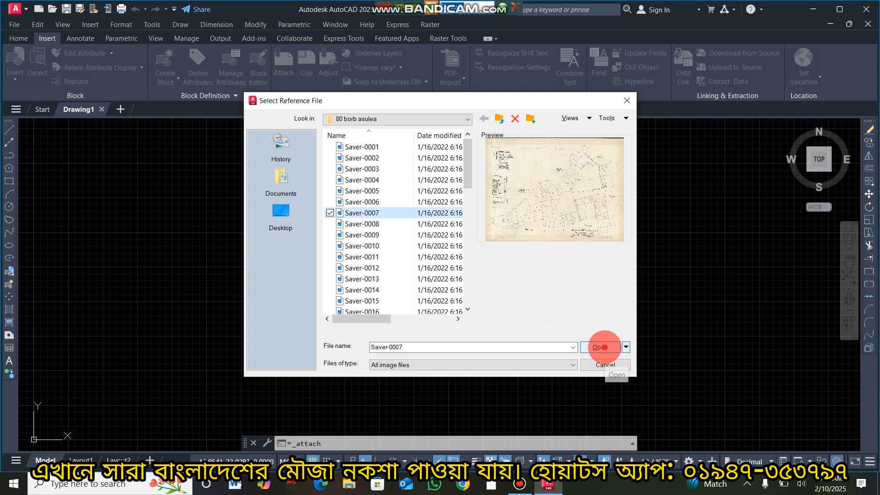
- Attach the Saver-0007 map image at a freely picked insertion point, keeping the default scale factor of 1
left_click(601, 347)
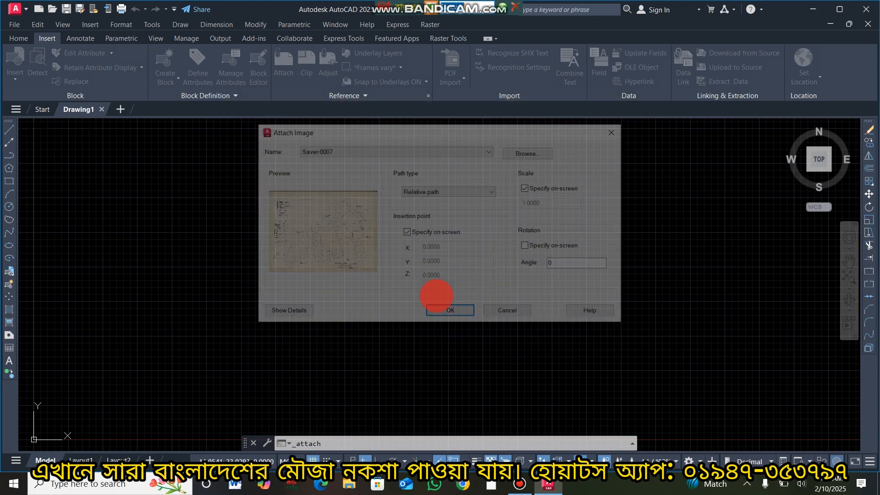
left_click(451, 313)
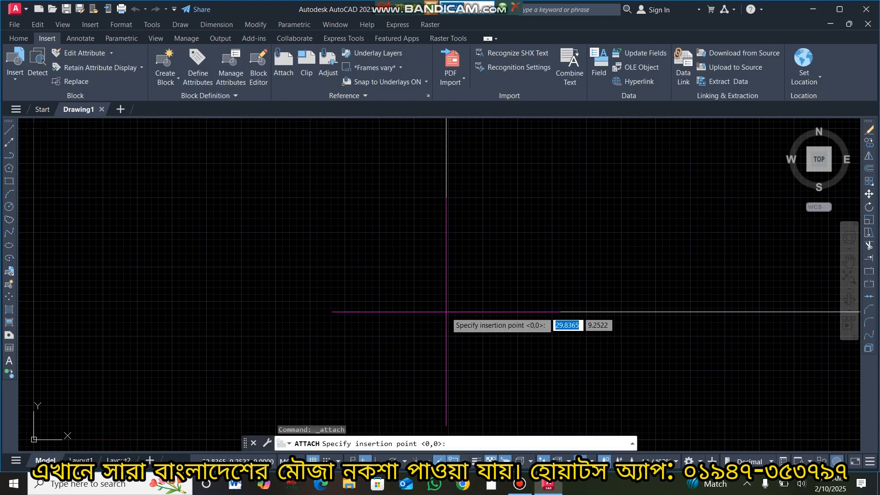
left_click(446, 312)
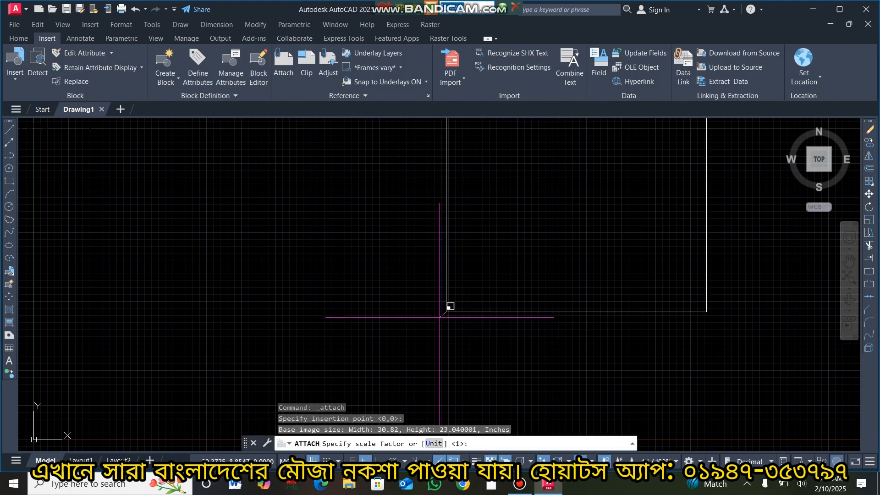
key("Return")
- Invert the colors of the attached map image and change its color depth to black and white
middle_click_drag(604, 185, 560, 266)
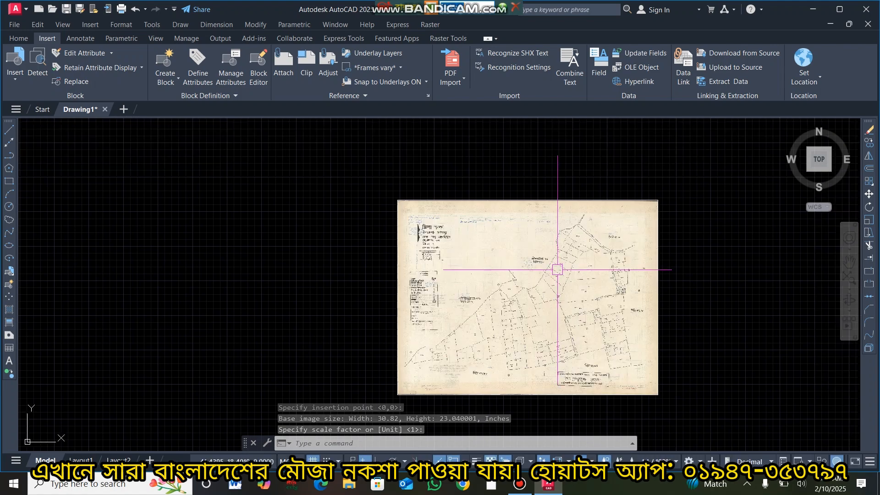
scroll(558, 268, "up", 4)
scroll(559, 268, "down", 3)
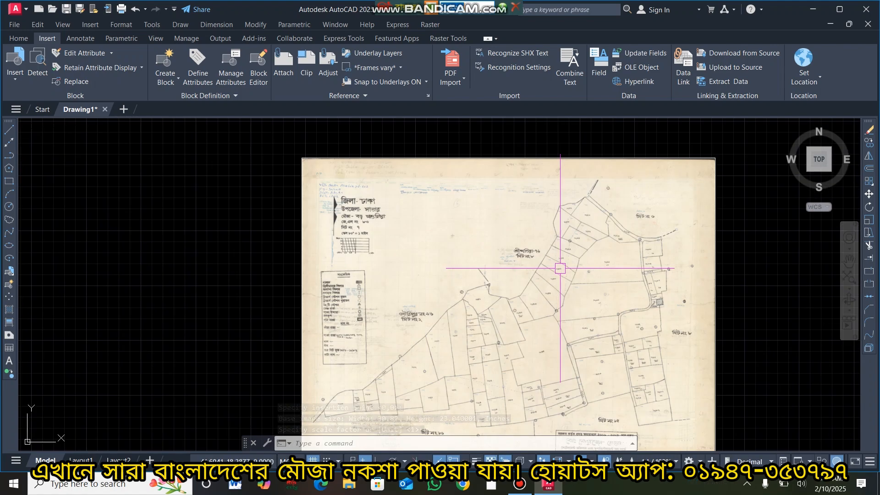
scroll(596, 258, "up", 2)
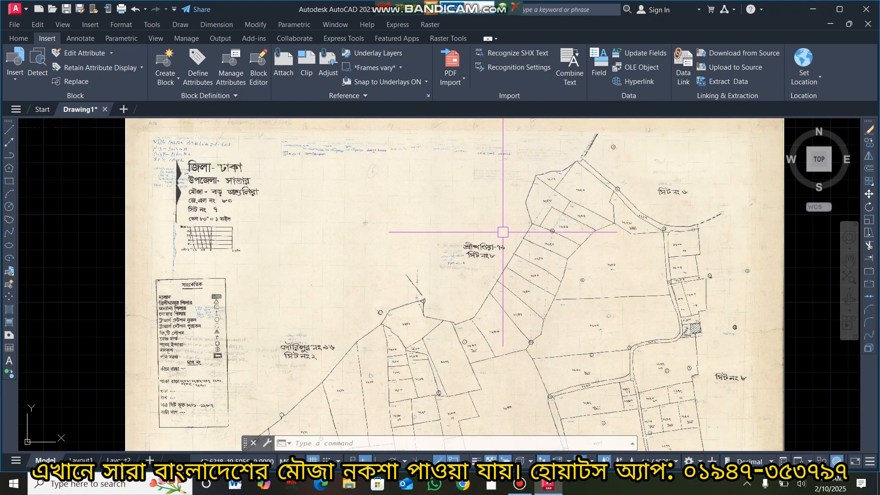
left_click(449, 38)
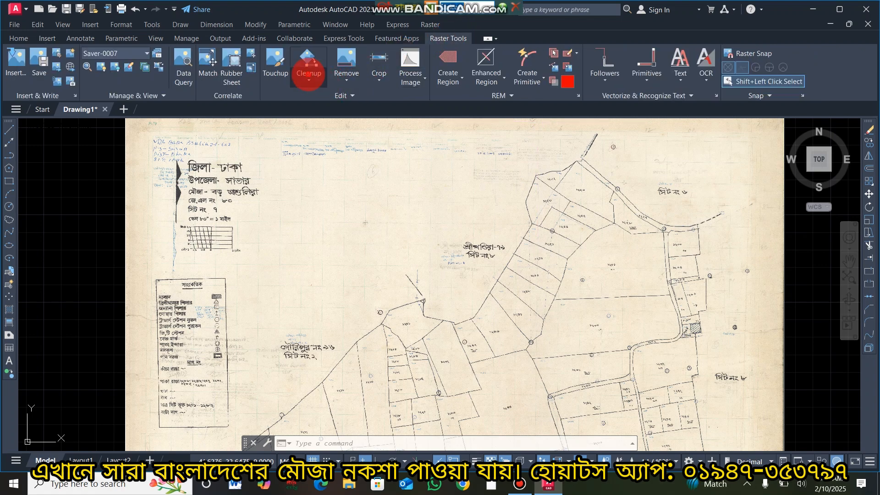
left_click(308, 73)
left_click(324, 168)
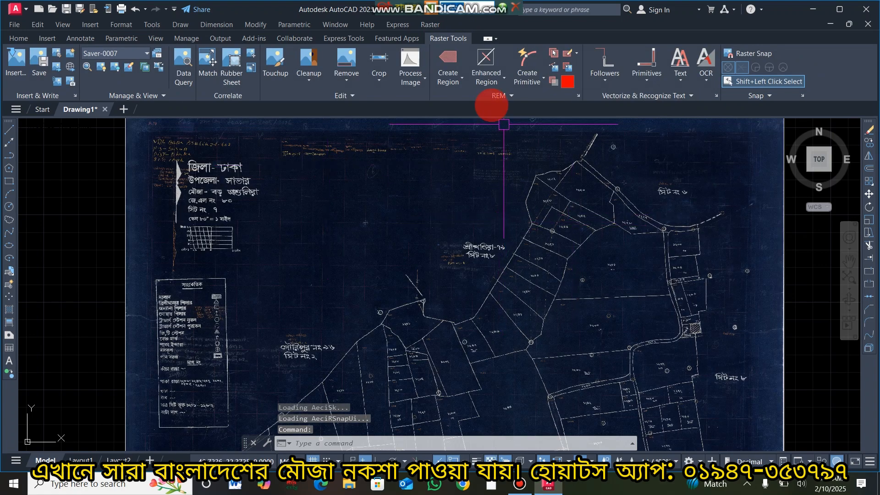
left_click(411, 76)
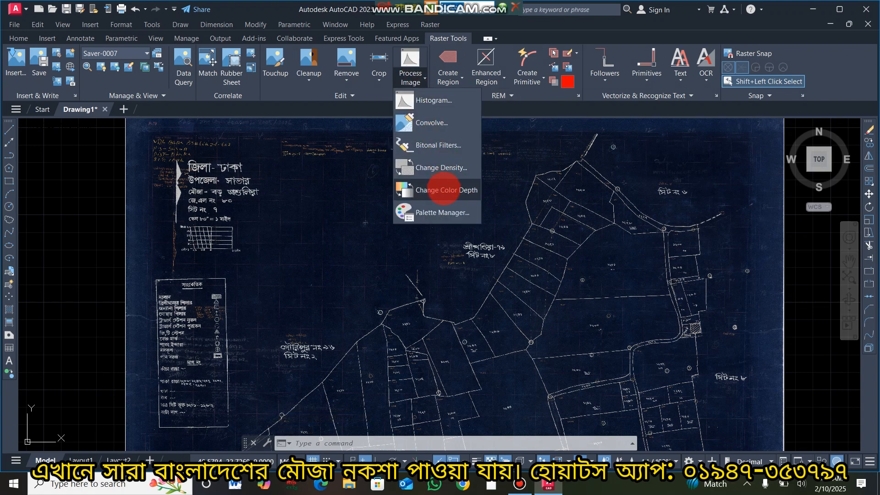
left_click(443, 190)
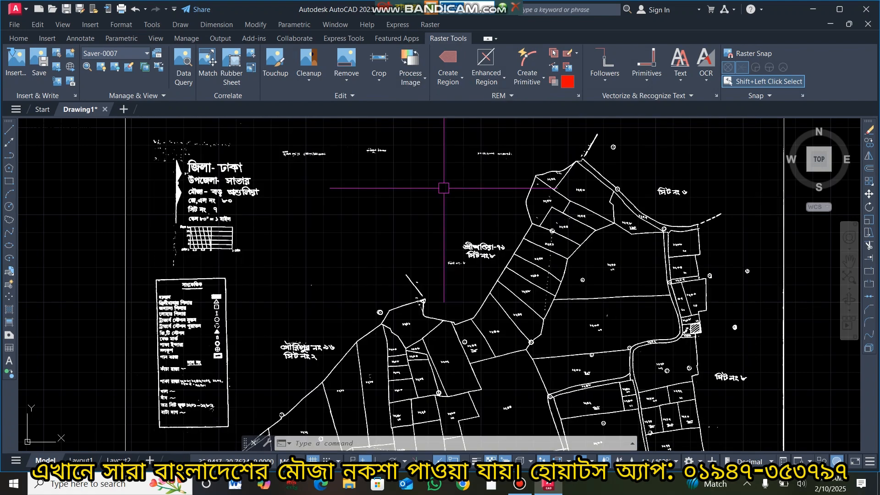
- Examine the converted map's corners, borders and parcel area for leftover scan edges, stray handwriting and specks
scroll(521, 246, "up", 3)
scroll(521, 245, "down", 8)
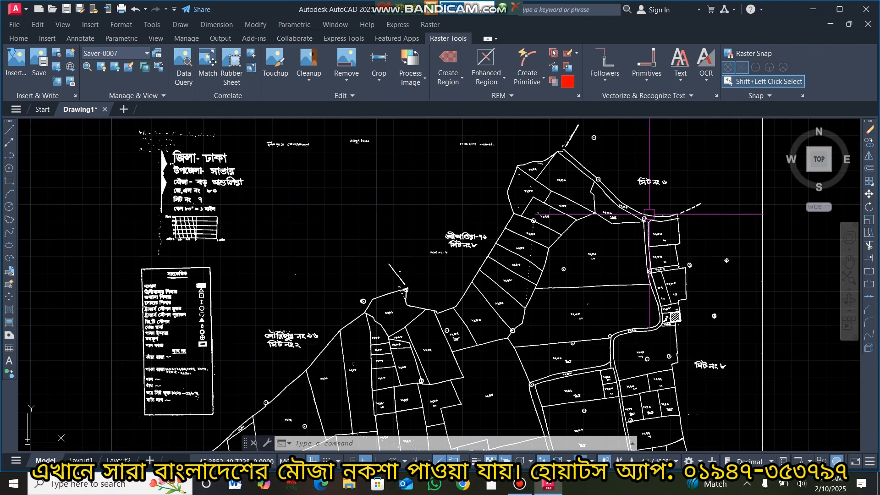
scroll(582, 220, "up", 7)
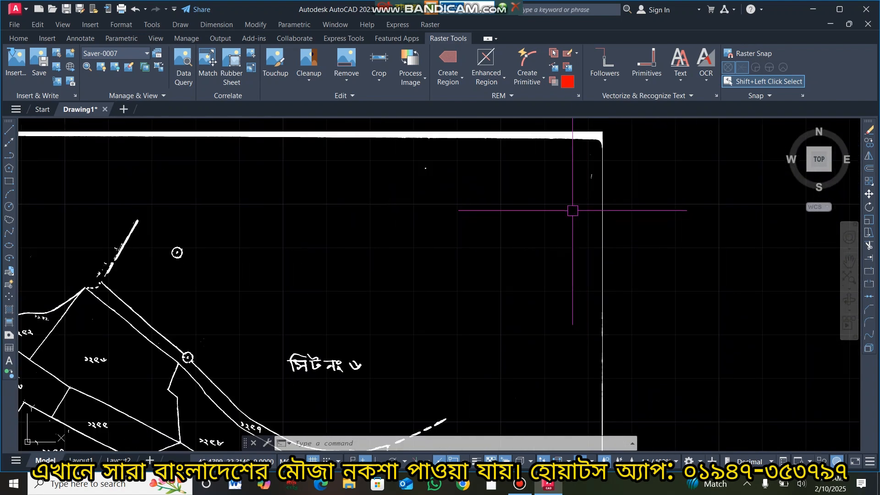
scroll(599, 136, "up", 2)
middle_click_drag(573, 156, 607, 223)
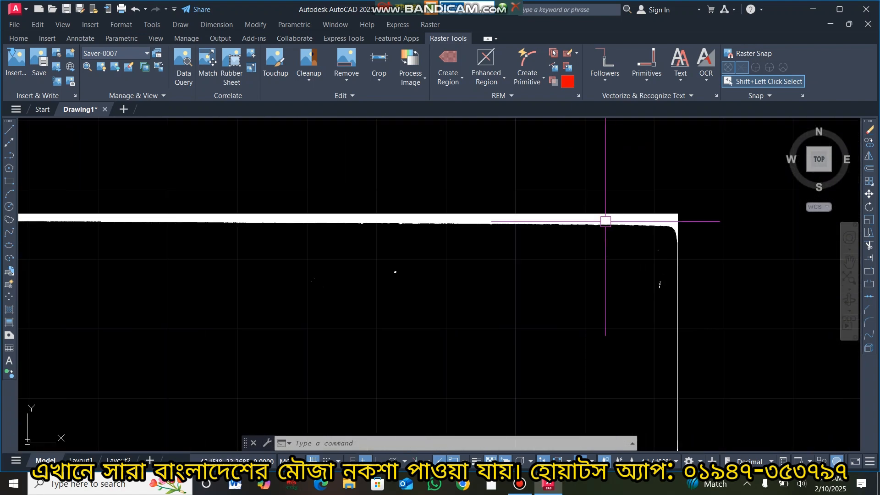
scroll(605, 222, "up", 6)
scroll(605, 222, "down", 6)
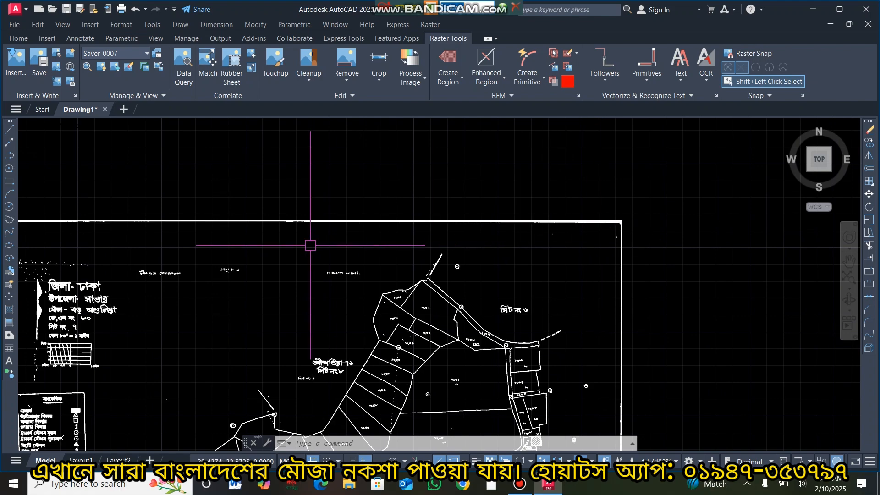
scroll(270, 258, "up", 4)
scroll(646, 324, "down", 5)
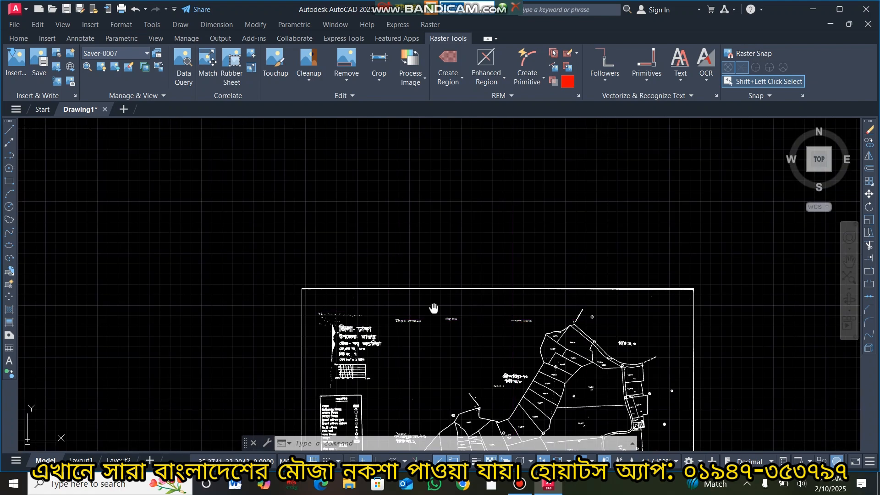
scroll(475, 259, "up", 3)
scroll(475, 259, "up", 5)
scroll(428, 236, "down", 5)
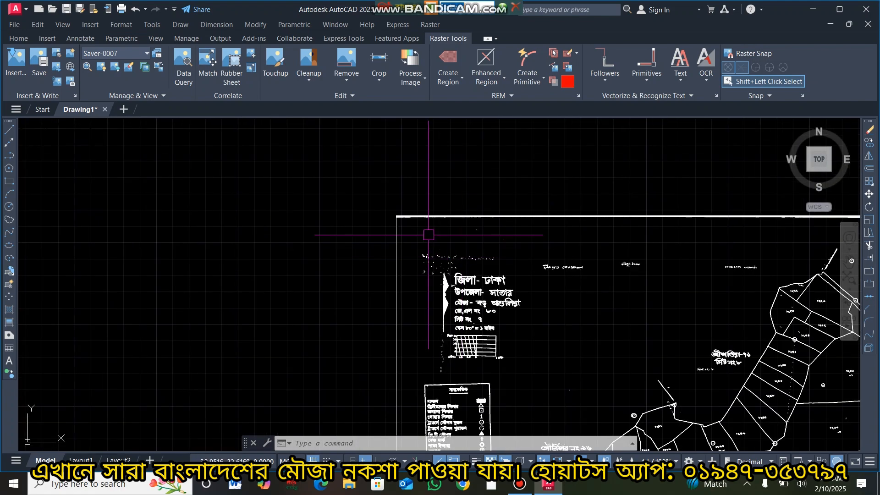
scroll(419, 226, "up", 5)
scroll(402, 215, "down", 6)
middle_click_drag(433, 267, 290, 112)
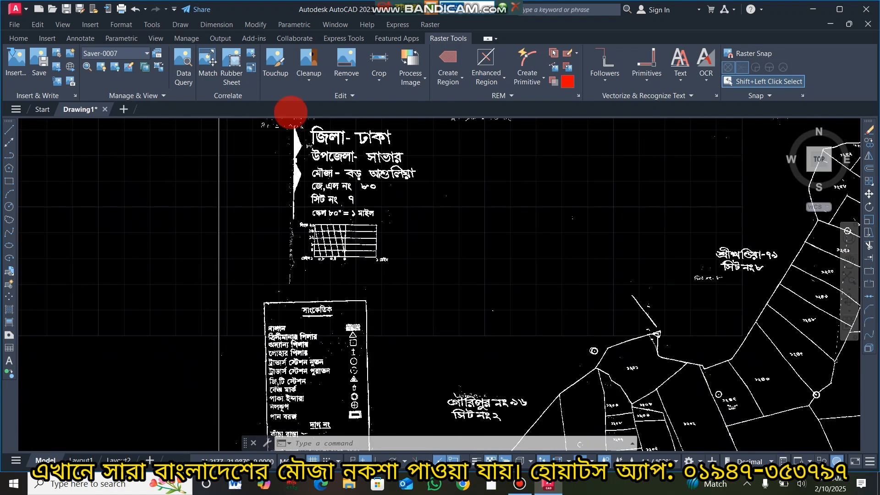
scroll(306, 186, "down", 5)
scroll(305, 186, "down", 2)
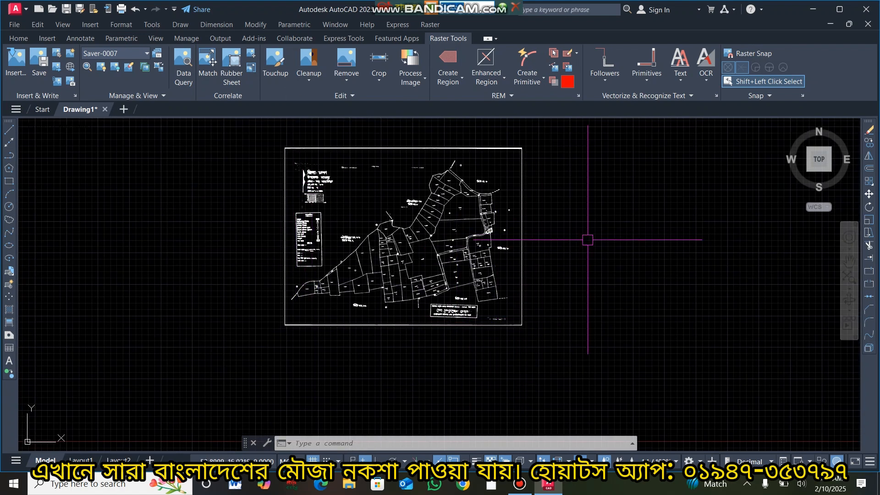
scroll(517, 183, "up", 5)
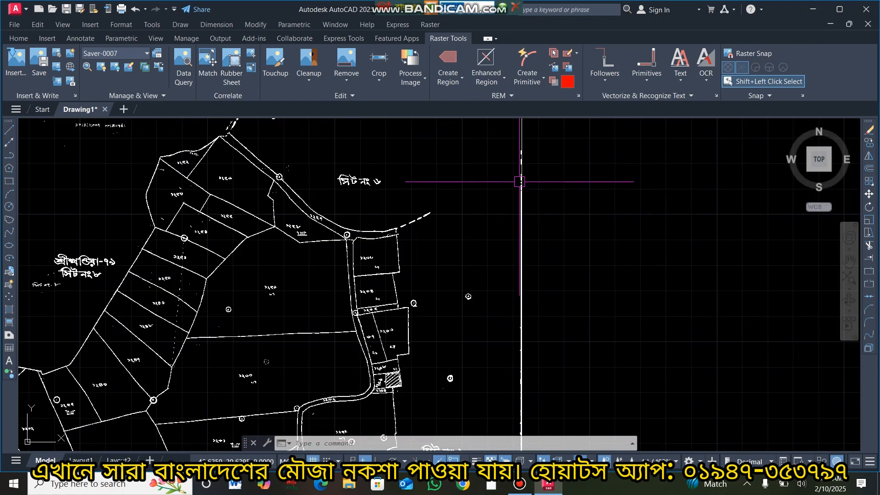
scroll(519, 180, "down", 5)
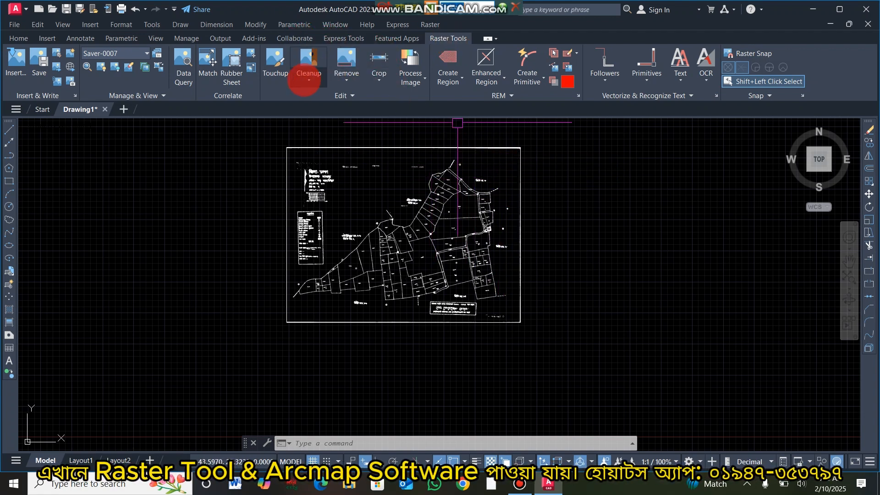
- Start raster Touchup and define a square brush of about 985 pixels by two corner points
left_click(275, 74)
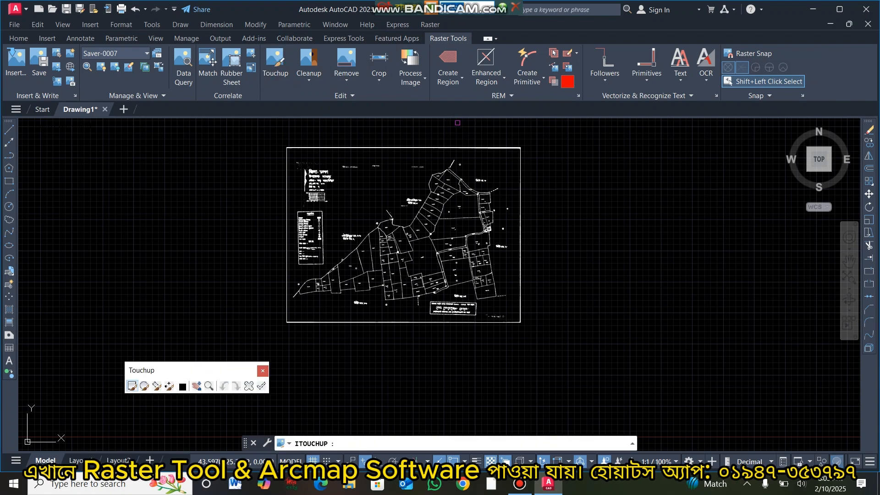
scroll(392, 156, "up", 6)
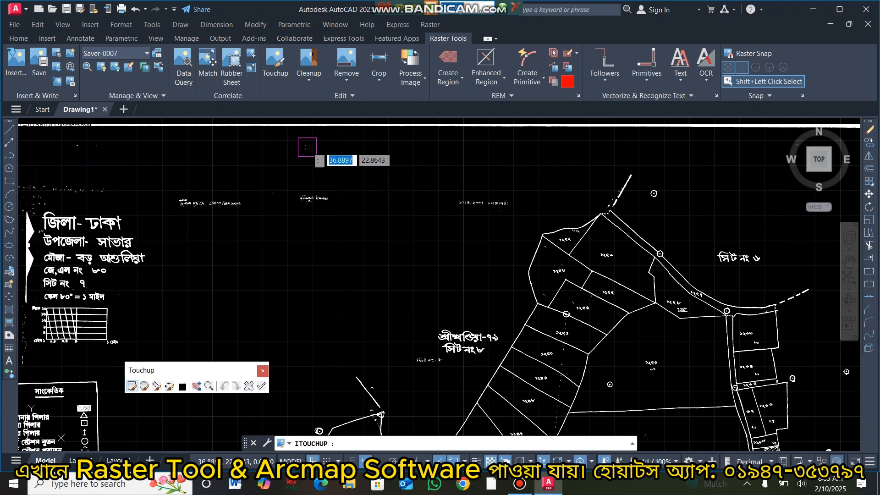
left_click(280, 80)
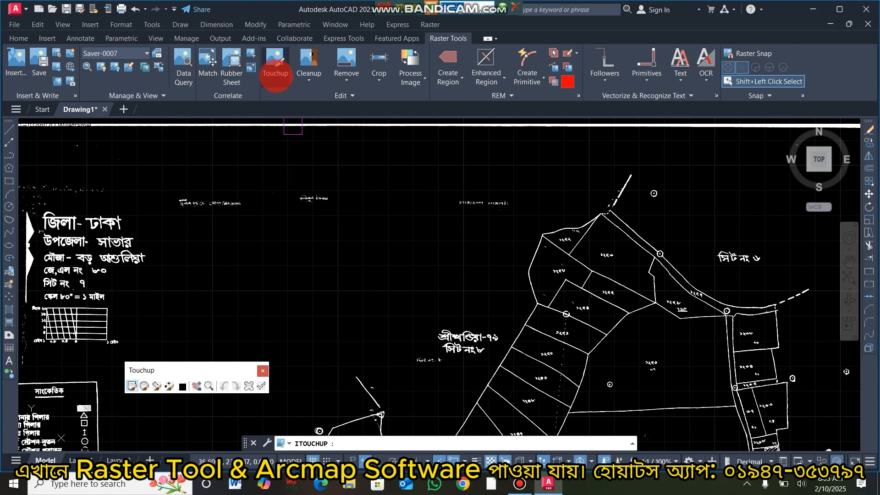
left_click(389, 208)
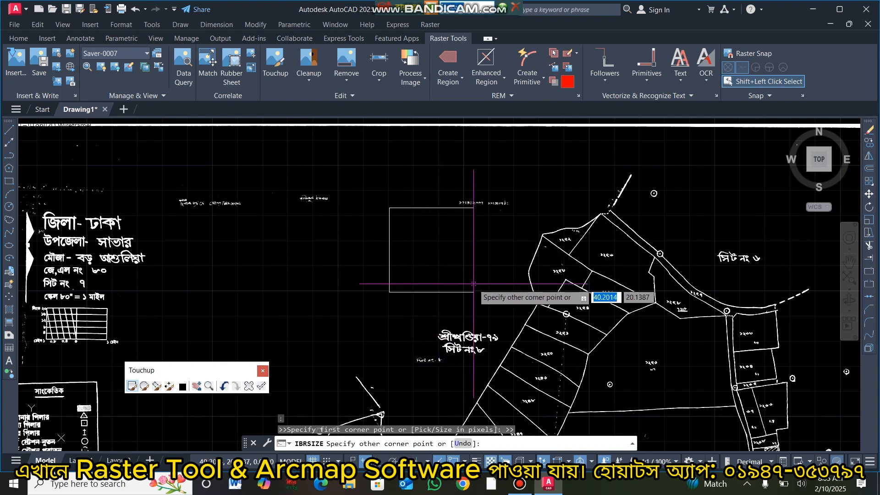
left_click(473, 285)
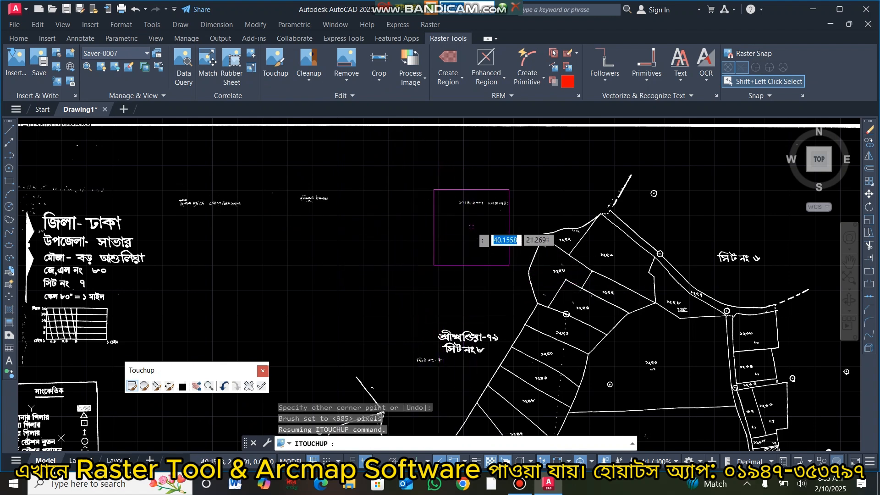
- Erase the white scan edge along the middle of the map's upper border and the faint handwriting just below it
left_click_drag(471, 227, 473, 134)
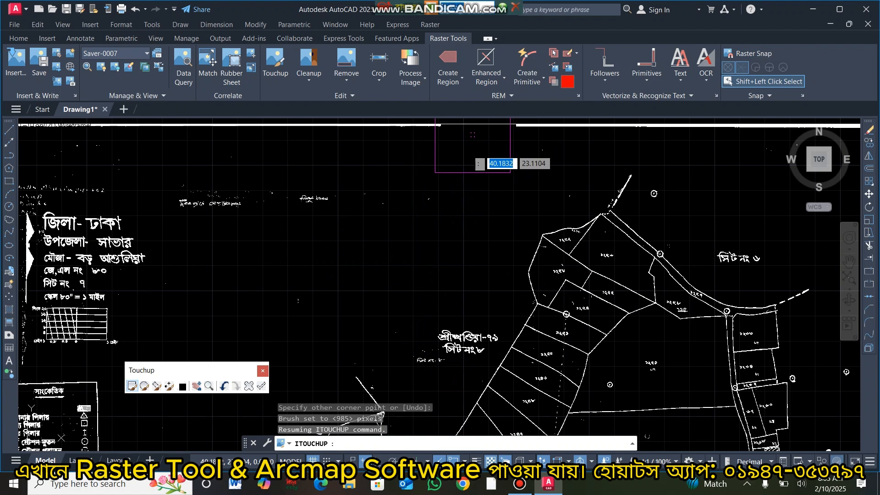
middle_click_drag(458, 202, 517, 288)
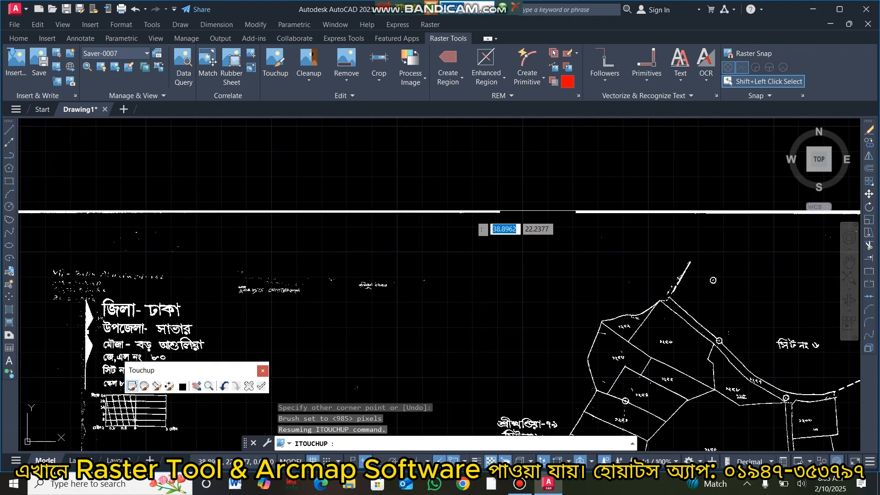
left_click_drag(469, 242, 464, 198)
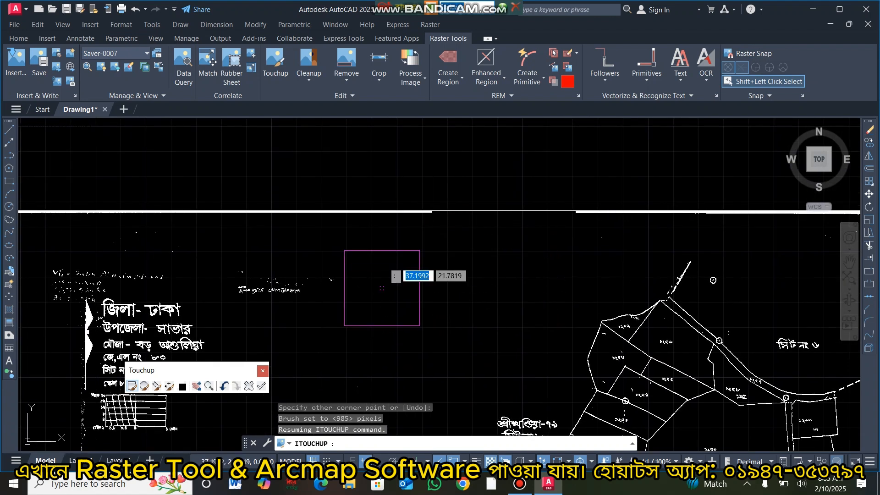
mouse_move(382, 288)
left_mouse_down()
mouse_move(398, 218)
mouse_move(425, 220)
mouse_move(431, 261)
left_mouse_up()
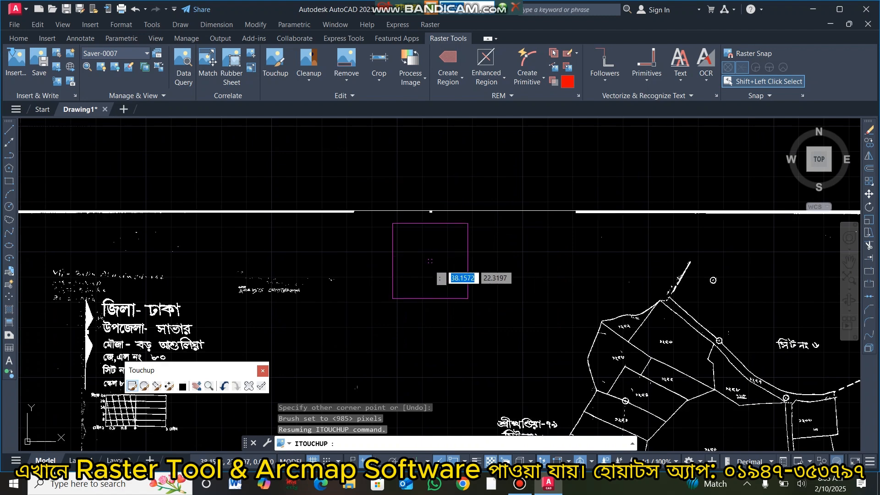
left_click(438, 221)
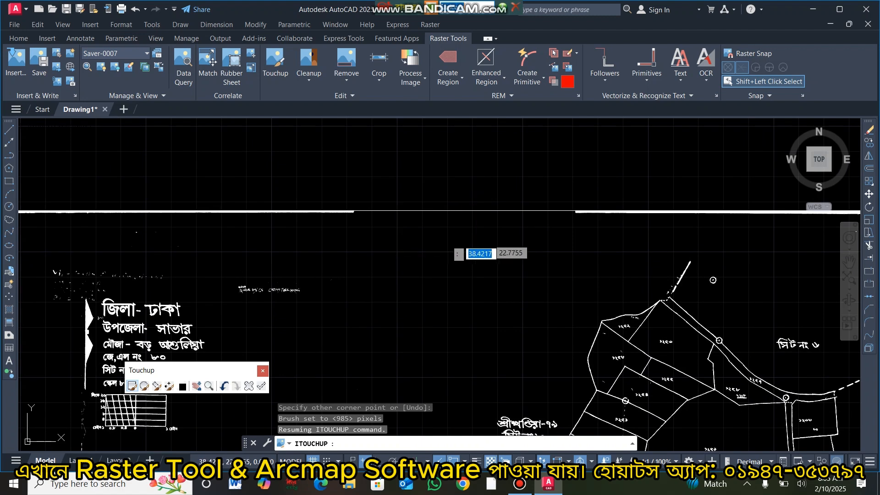
- Erase the white scan edge along the upper border westward to above the title block, including the small missed fragment
middle_click_drag(446, 242, 688, 246)
left_click_drag(534, 288, 555, 241)
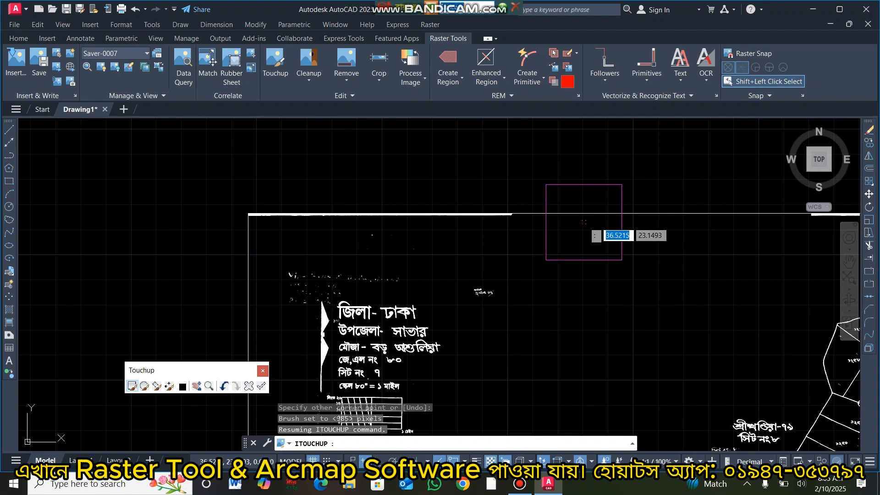
mouse_move(496, 308)
left_mouse_down()
mouse_move(499, 218)
mouse_move(491, 269)
left_mouse_up()
middle_click_drag(492, 269, 633, 304)
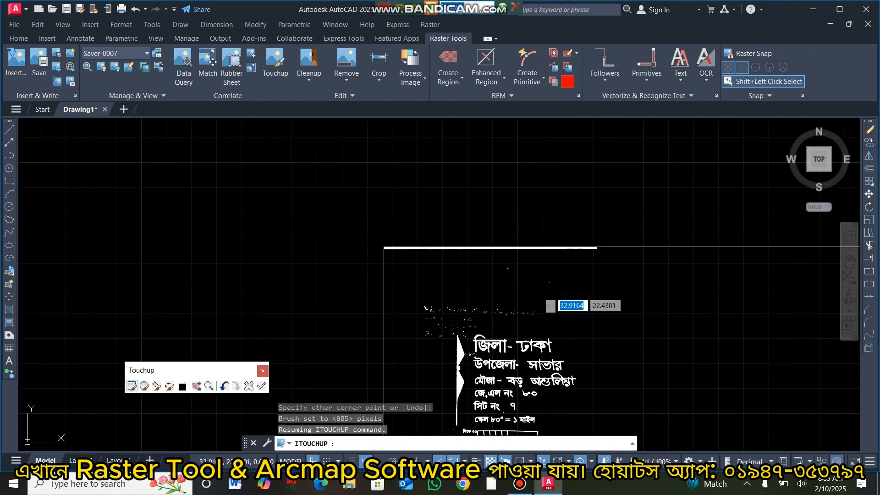
left_click_drag(538, 292, 549, 283)
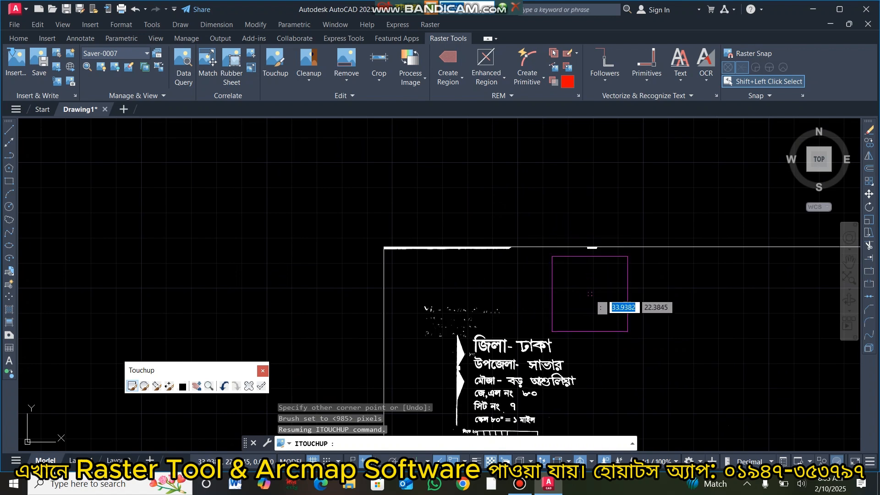
left_click(591, 269)
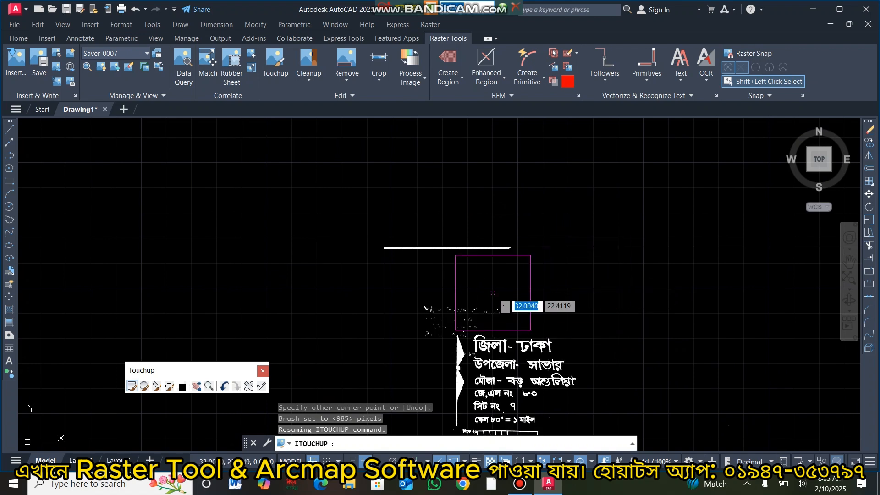
- Erase the stray handwriting above the district title and the scan edge leading to the map's north-west corner
left_click_drag(491, 295, 500, 281)
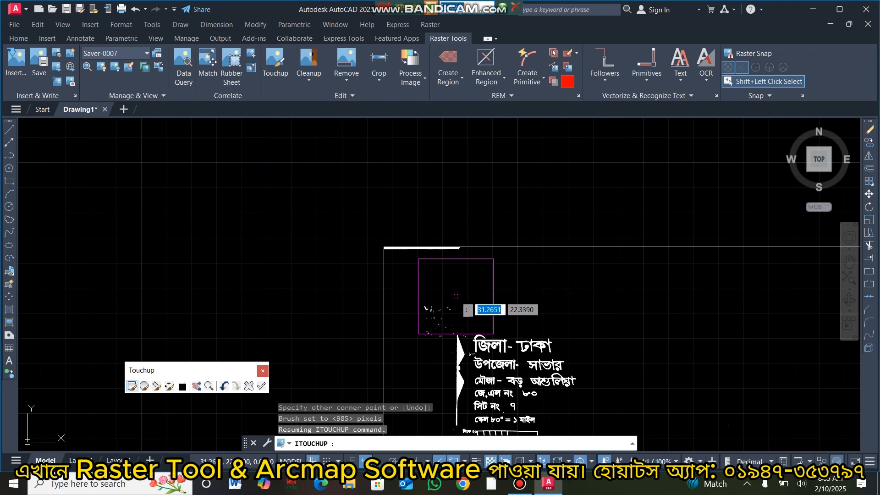
left_click_drag(456, 296, 461, 268)
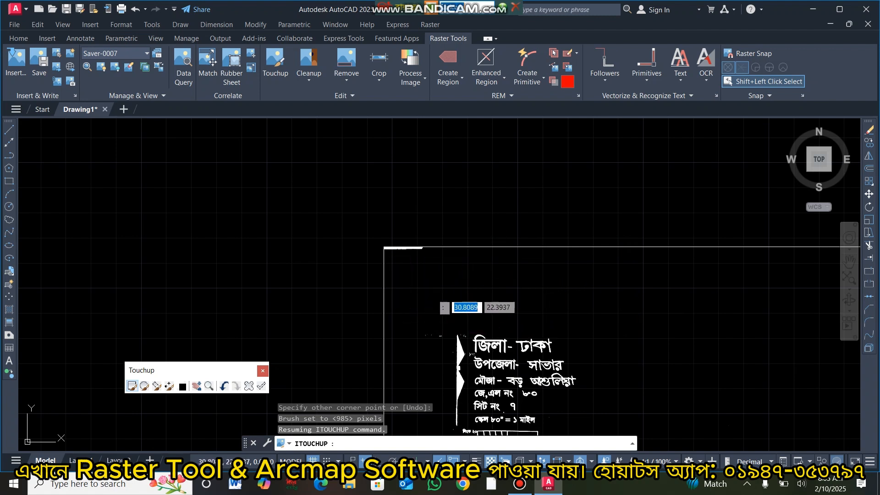
mouse_move(429, 294)
left_mouse_down()
mouse_move(428, 275)
mouse_move(425, 290)
left_mouse_up()
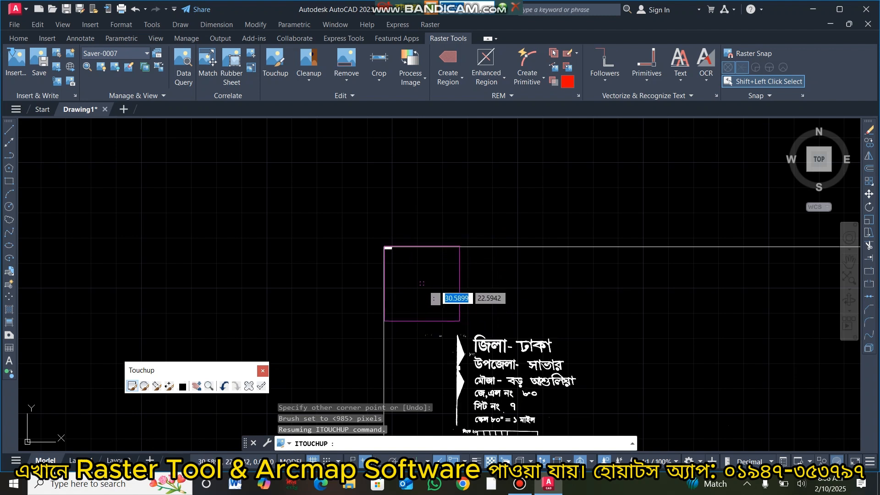
- Erase the leftover white fragments in the map's north-west corner
scroll(447, 289, "up", 5)
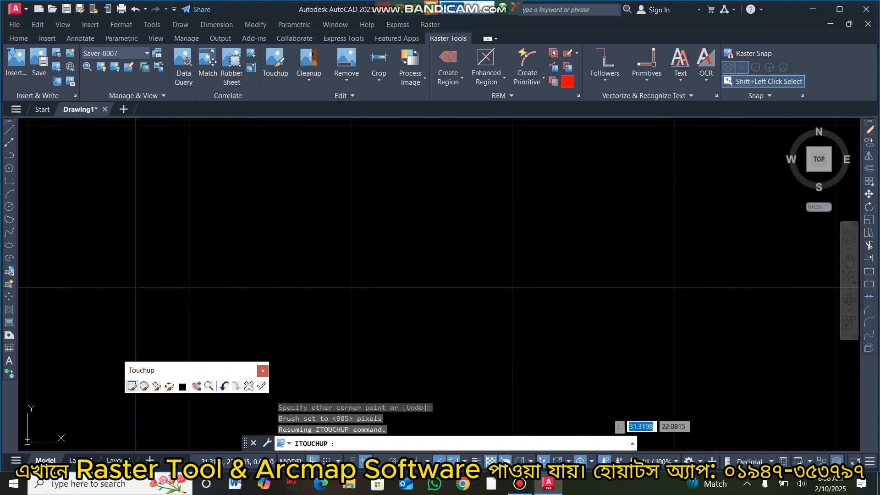
scroll(591, 394, "down", 5)
middle_click_drag(542, 346, 565, 383)
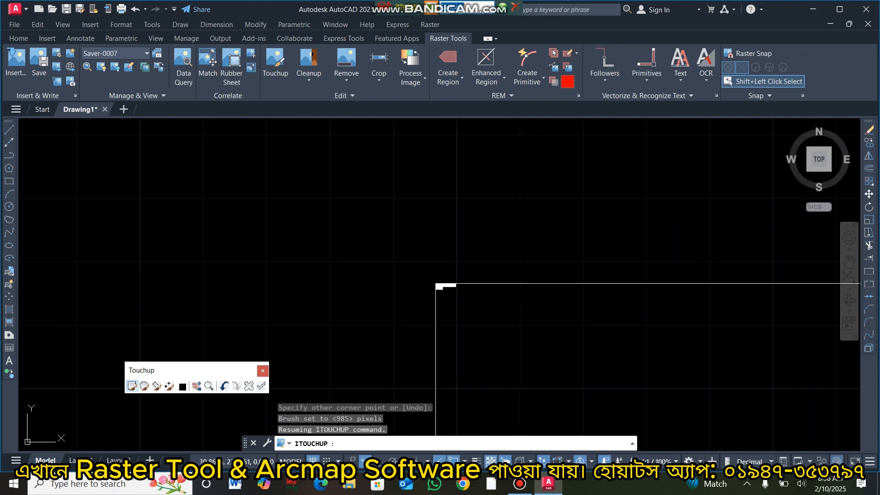
scroll(541, 385, "up", 4)
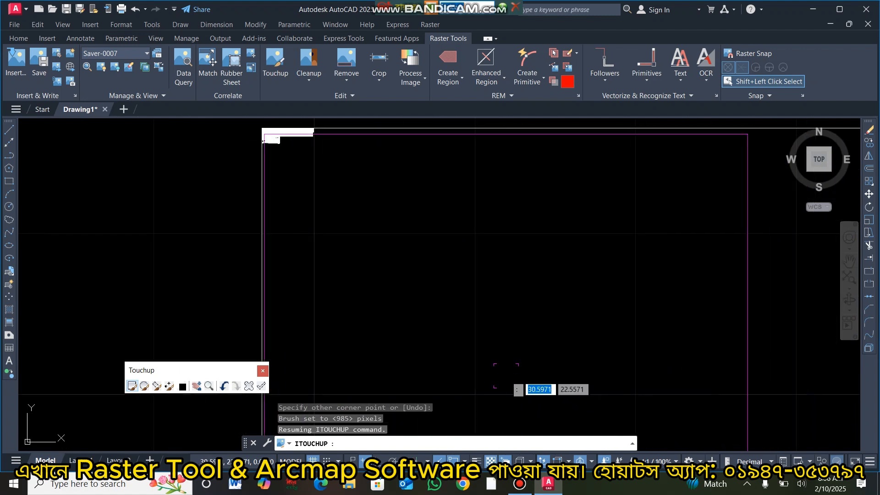
left_click(506, 376)
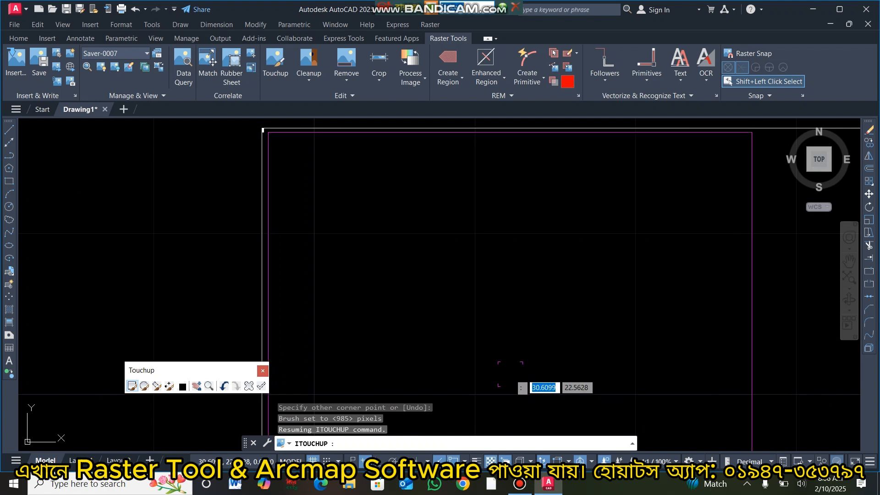
scroll(596, 398, "down", 5)
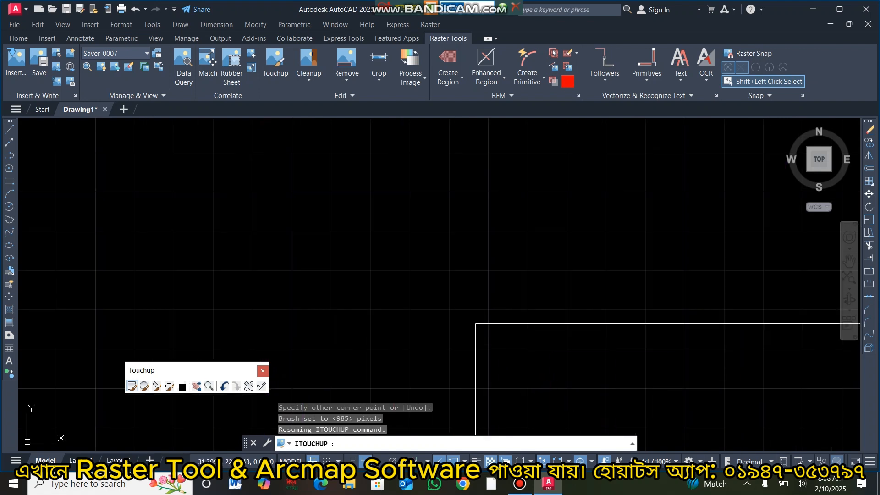
- Erase sections of the white scan edge along the eastern part of the map's upper border
middle_click_drag(601, 402, 291, 255)
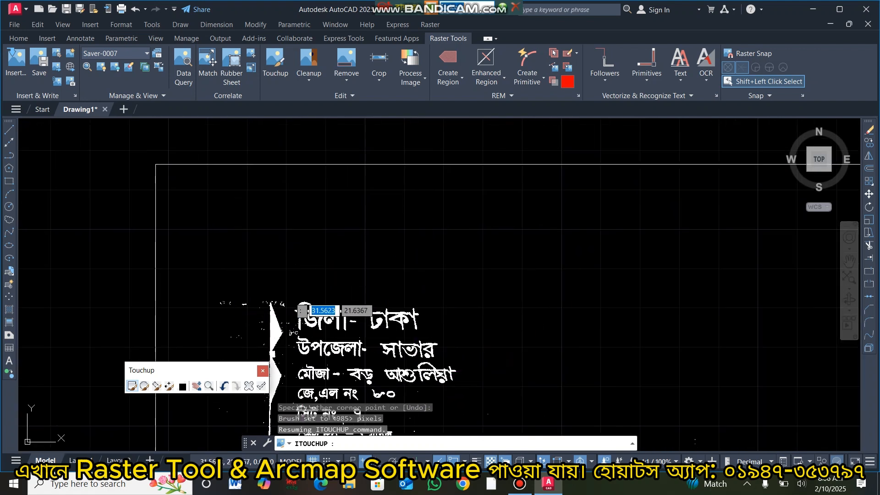
scroll(438, 266, "down", 3)
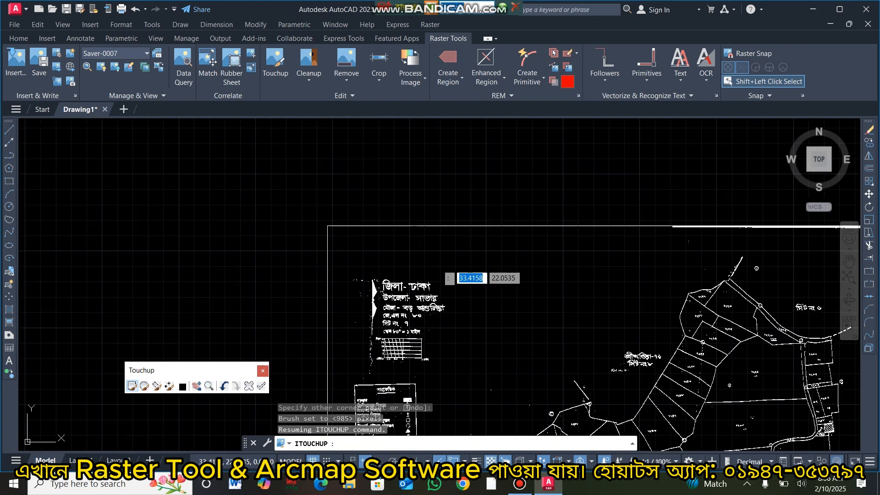
middle_click_drag(570, 297, 263, 231)
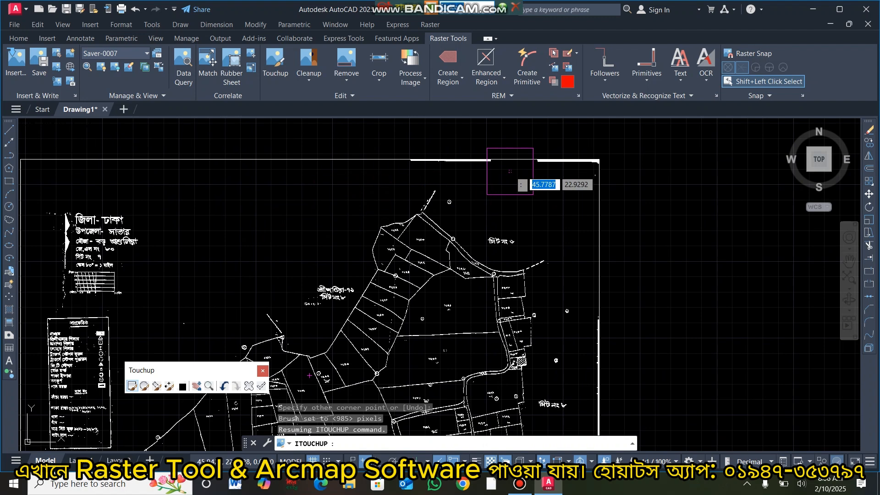
left_click(466, 195)
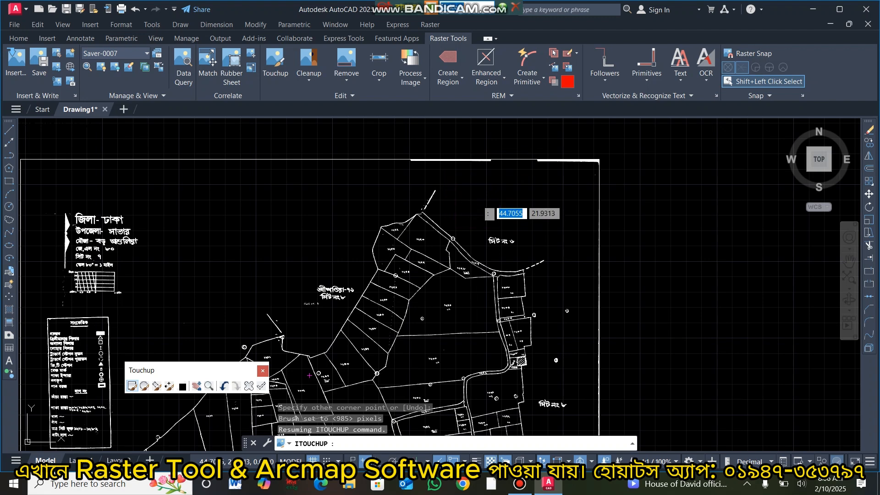
left_click(482, 175)
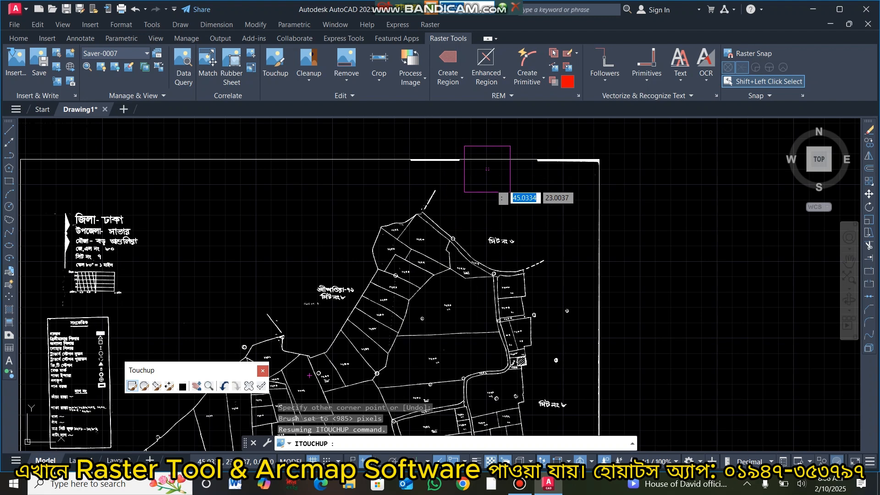
- Erase the remaining scan edge at the map's north-east corner and the upper end of the east border
middle_click_drag(487, 169, 452, 210)
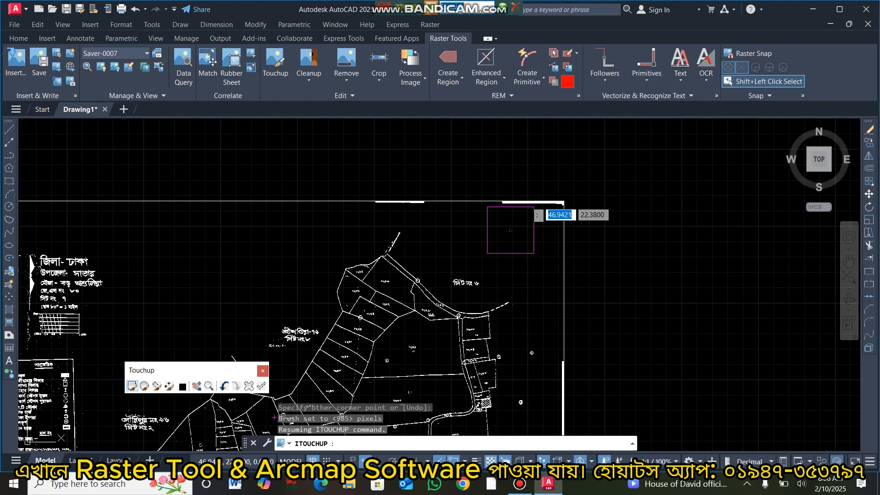
left_click_drag(529, 230, 533, 222)
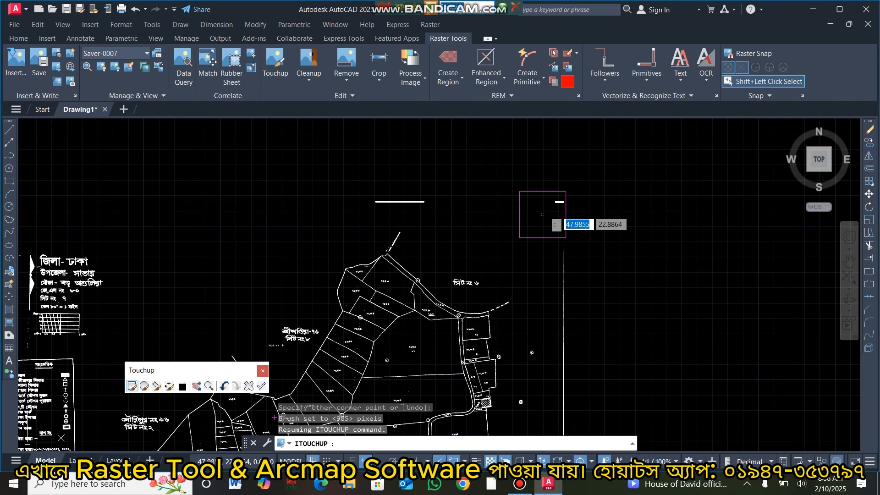
left_click(540, 226)
left_click(543, 218)
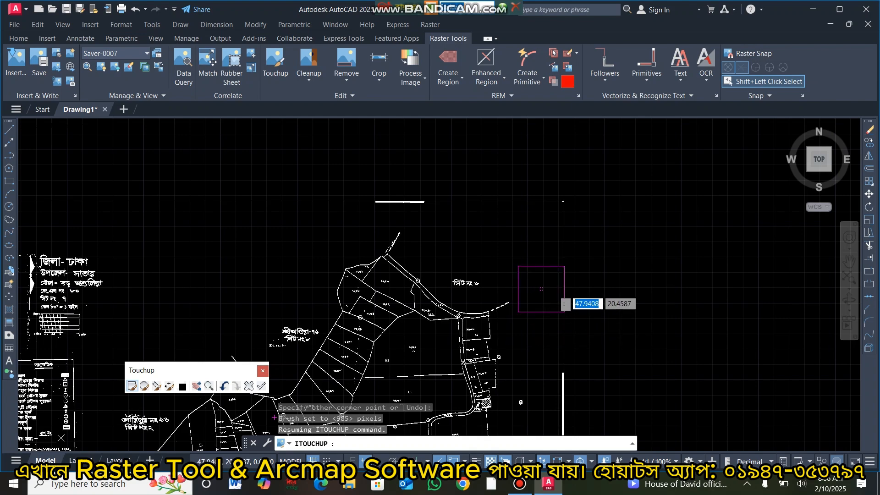
- Erase the scan edge along the lower east border and south-east corner, plus the faint handwriting beside the officer's stamp box
middle_click_drag(576, 262, 619, 160)
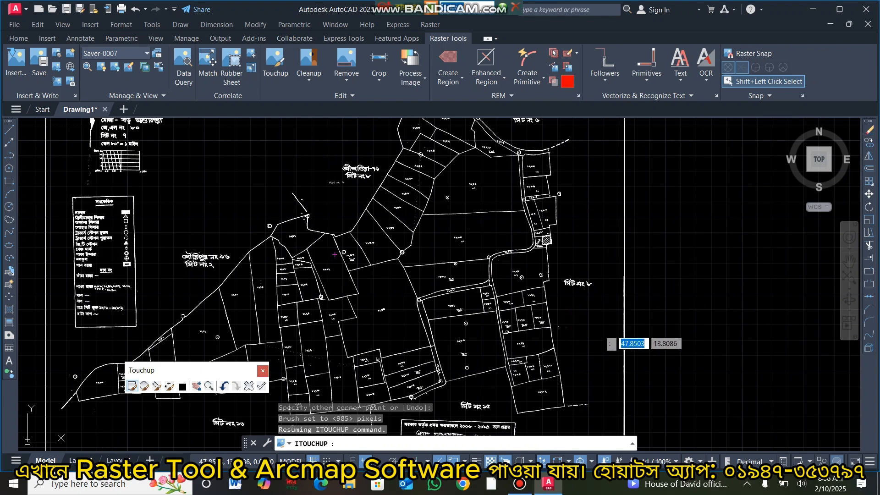
middle_click_drag(643, 320, 567, 249)
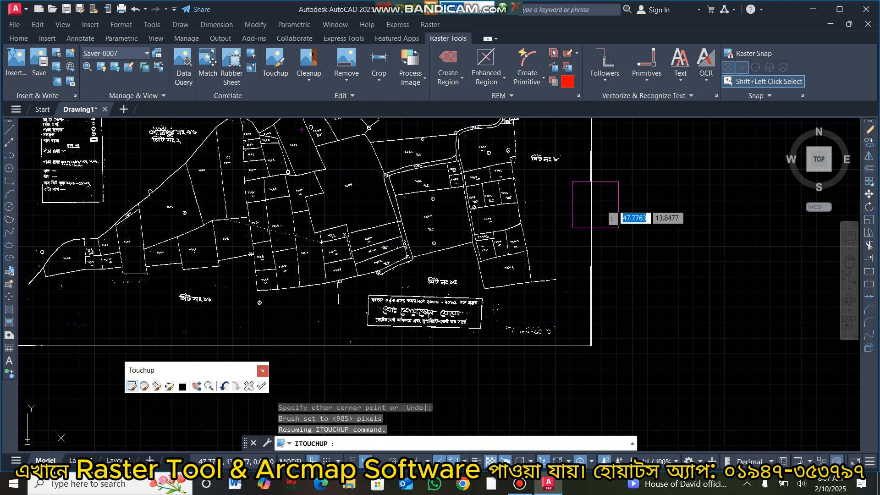
left_click_drag(564, 311, 611, 307)
left_click(532, 319)
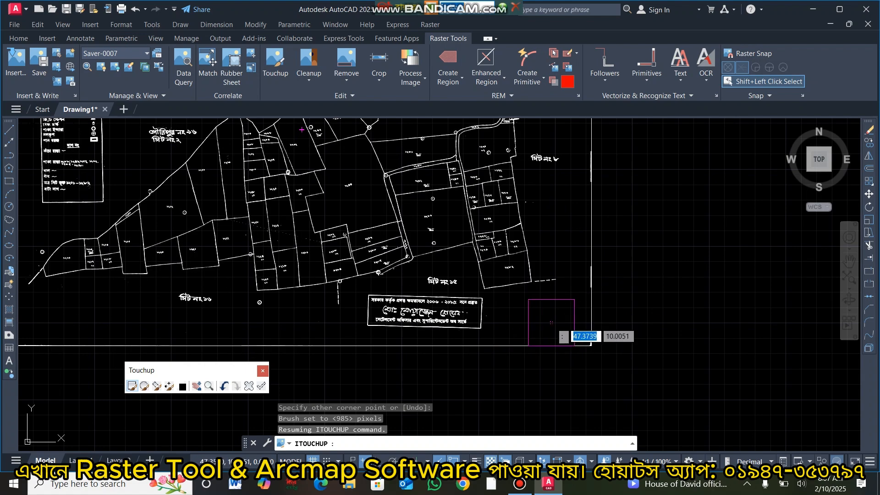
scroll(556, 324, "up", 4)
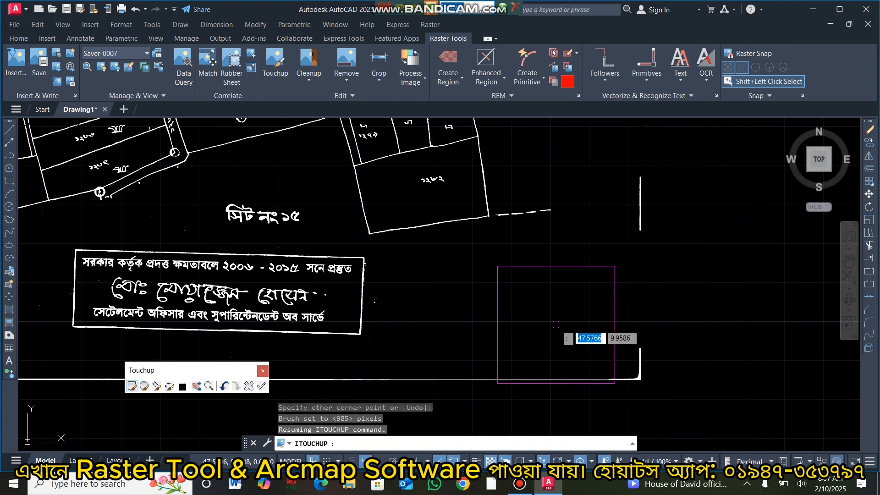
scroll(556, 324, "up", 2)
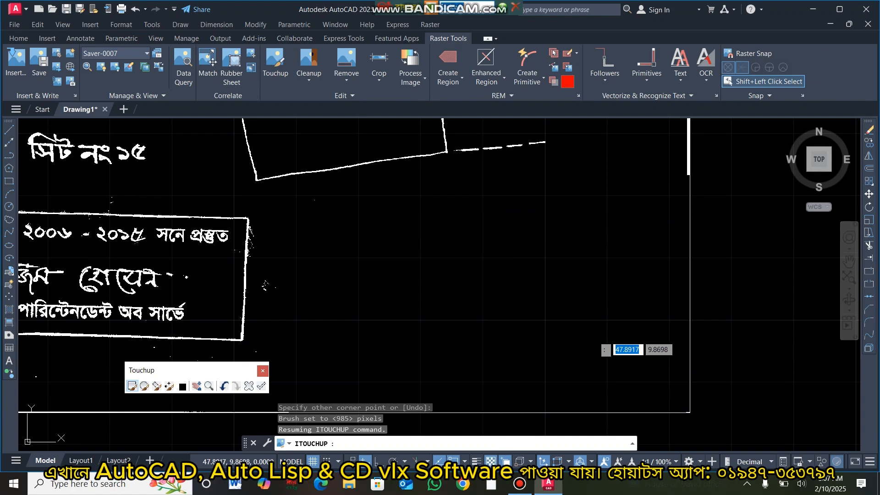
- Erase sections of the white scan edge along the map's lower border
scroll(602, 330, "down", 3)
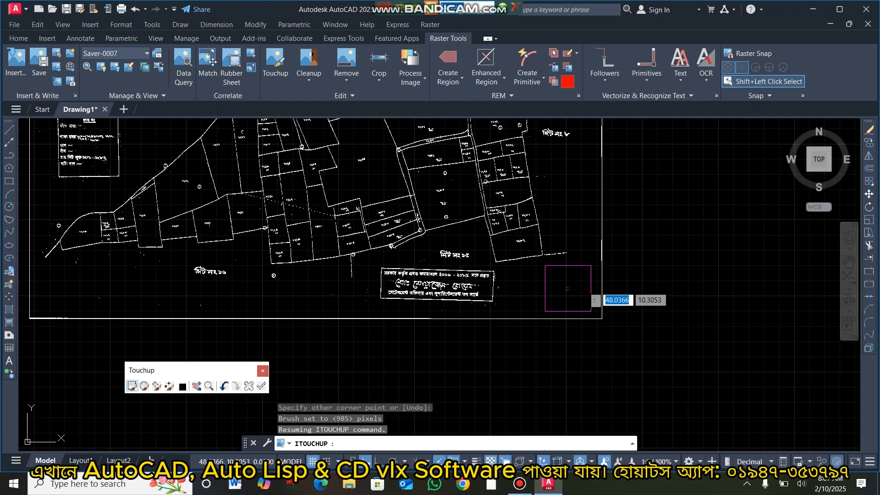
scroll(367, 300, "down", 1)
left_click(375, 308)
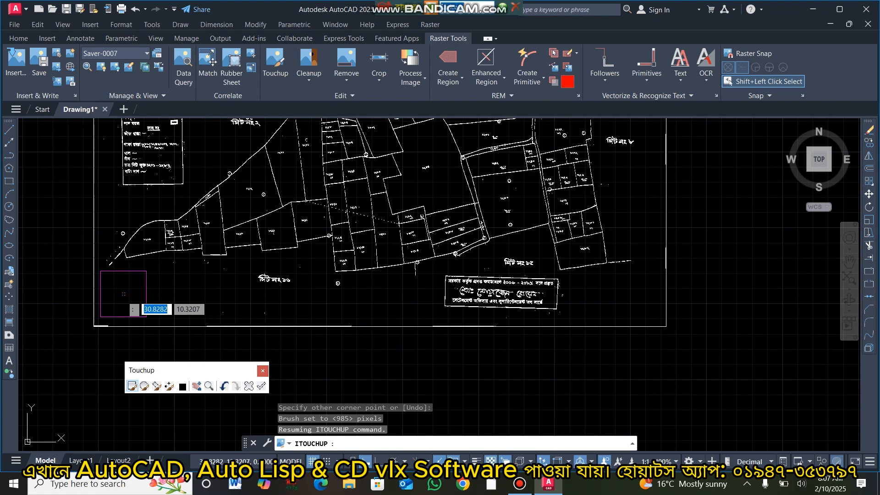
- Erase the scan-edge fragment at the map's south-west corner and the western sections of the lower border
scroll(120, 313, "up", 4)
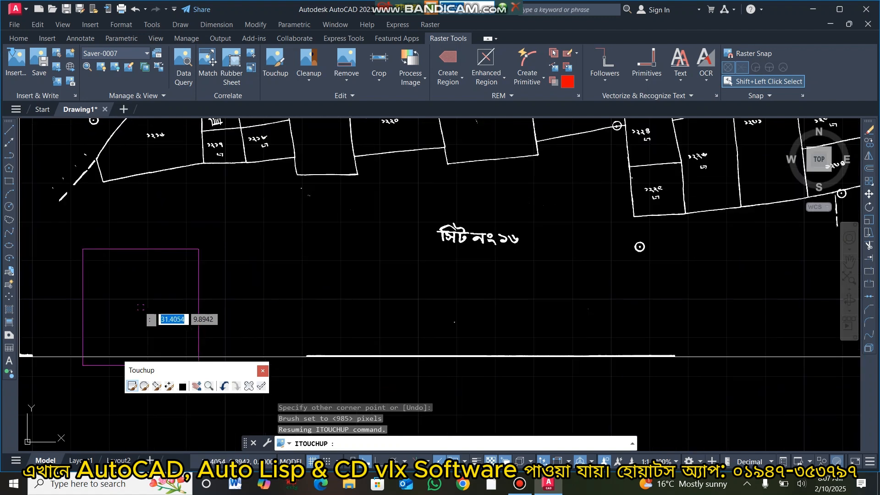
middle_click_drag(173, 299, 305, 267)
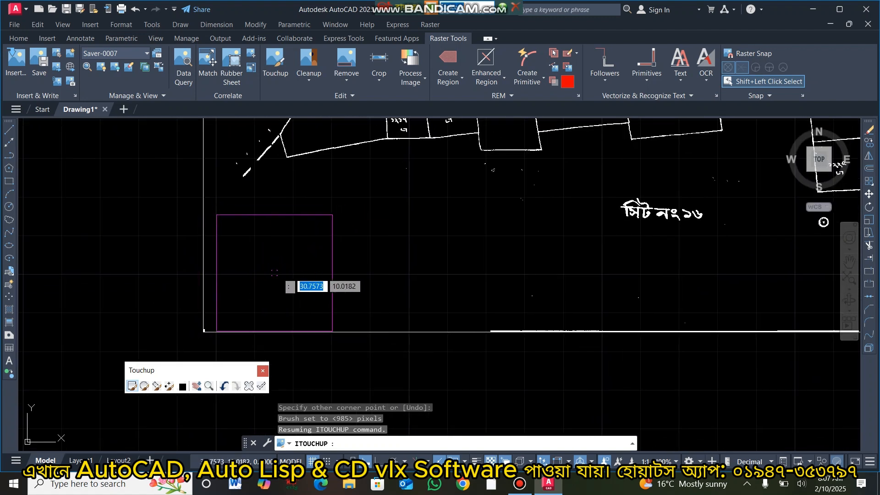
scroll(287, 268, "up", 4)
middle_click_drag(287, 268, 496, 179)
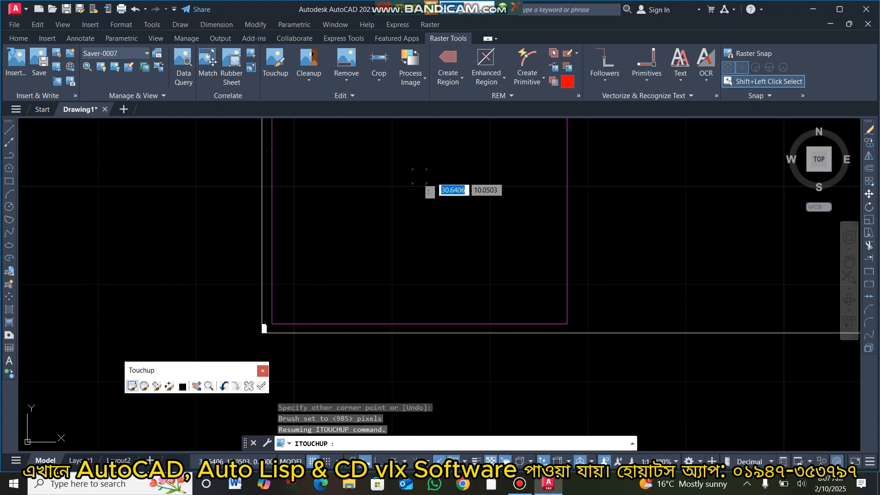
scroll(470, 171, "down", 6)
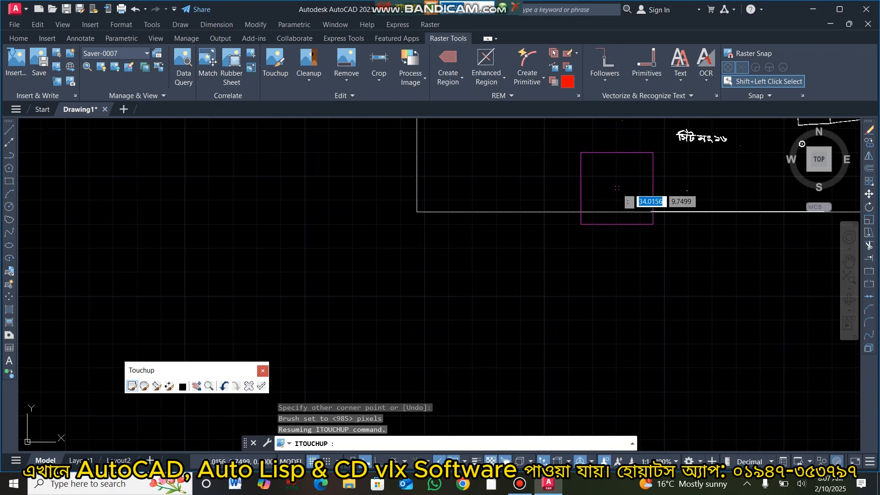
left_click(615, 189)
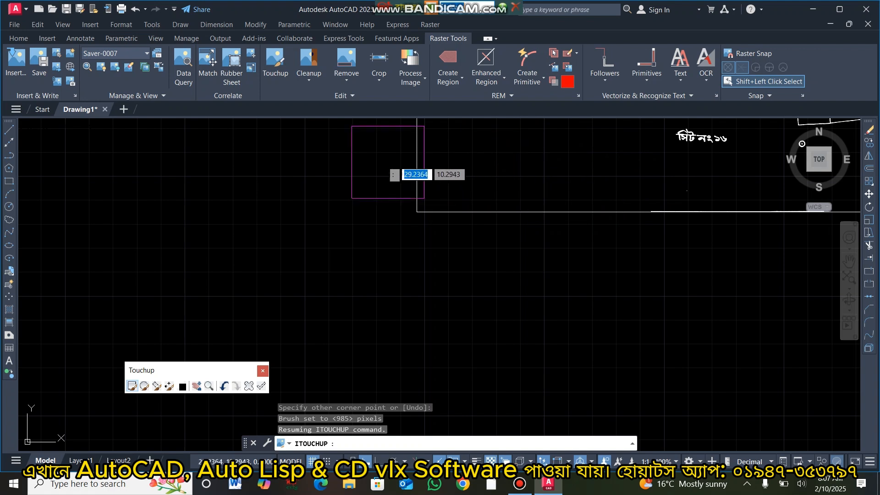
- Resize the Touchup brush to 645 pixels with two corner points and erase more of the scan edge along the lower border
left_click(208, 61)
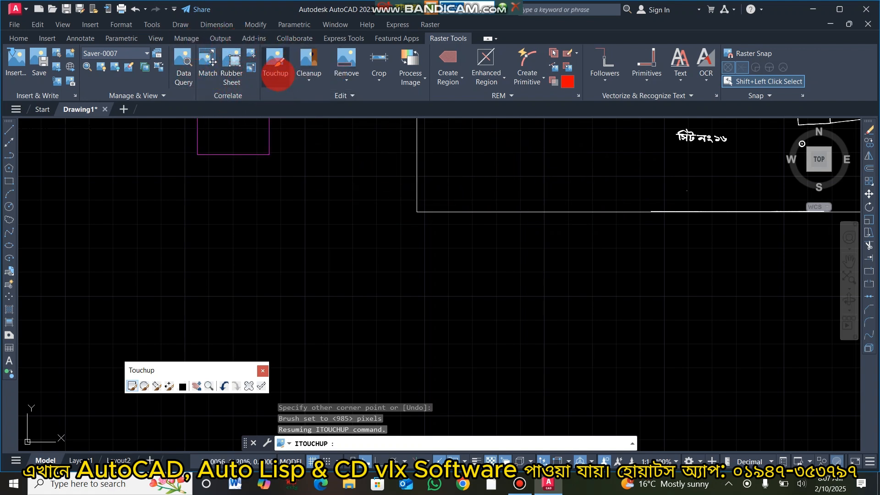
left_click(275, 64)
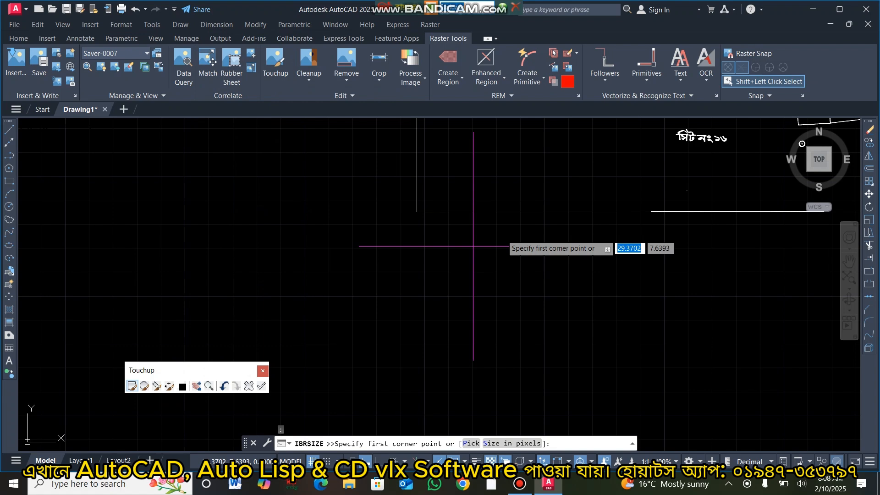
left_click(528, 170)
left_click(573, 198)
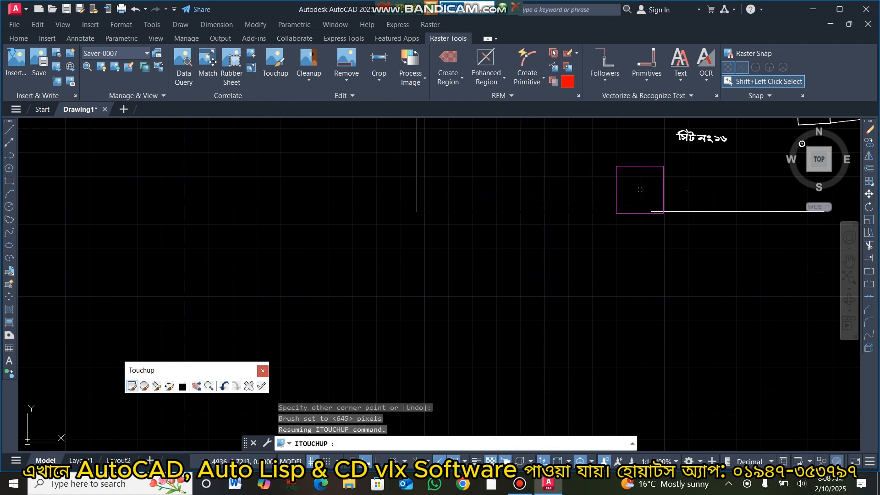
middle_click_drag(640, 189, 85, 164)
middle_click_drag(423, 147, 343, 238)
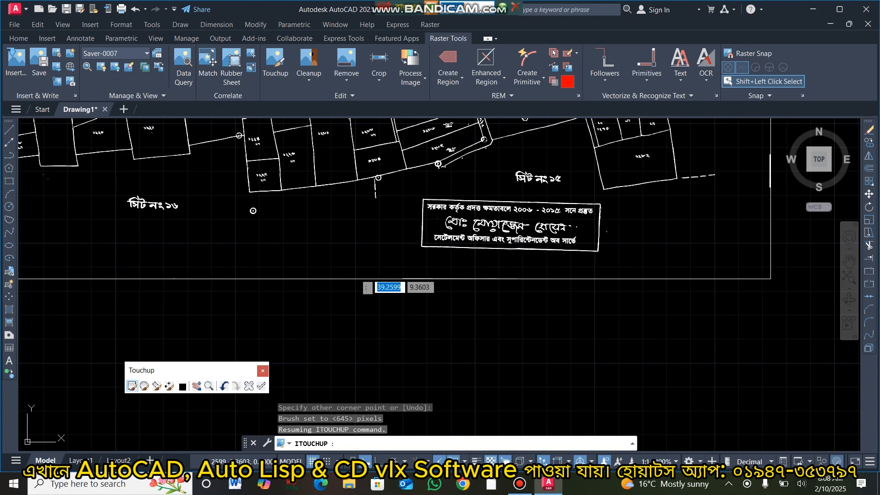
- Erase the leftover scan edge on the east border and the thick white strip on the eastern part of the upper border
middle_click_drag(557, 279, 532, 400)
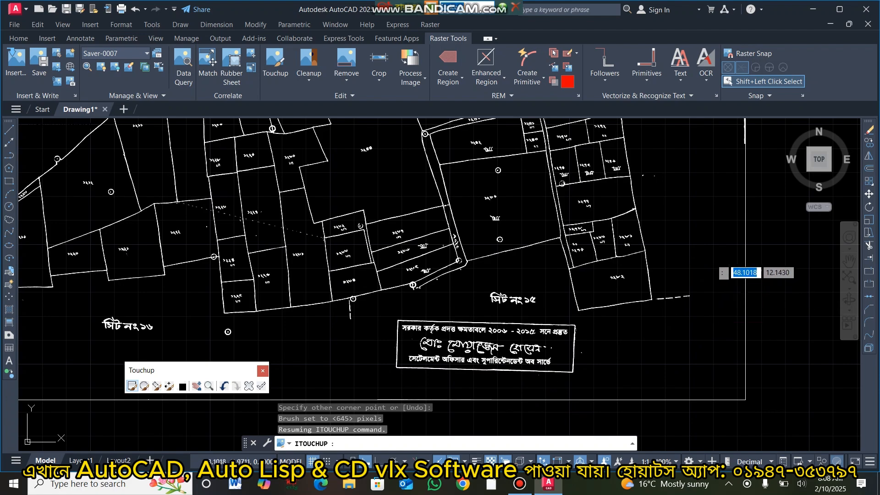
middle_click_drag(710, 255, 694, 447)
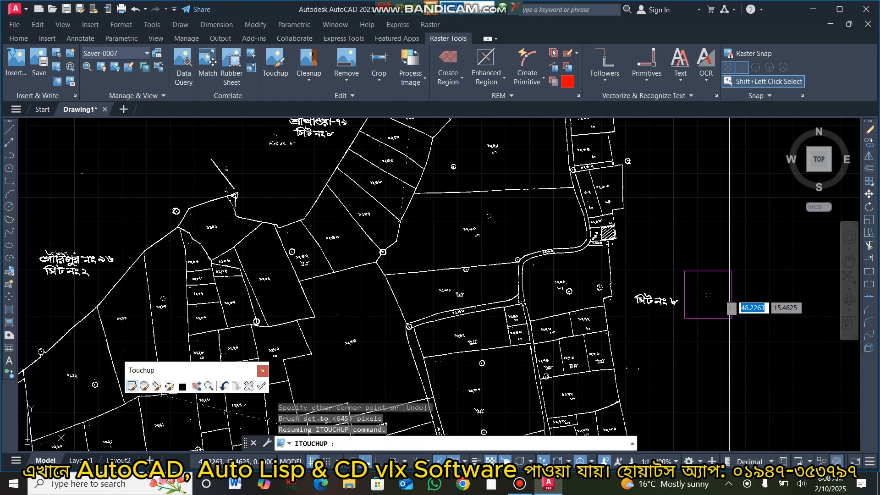
middle_click_drag(728, 300, 718, 449)
middle_click_drag(720, 272, 707, 432)
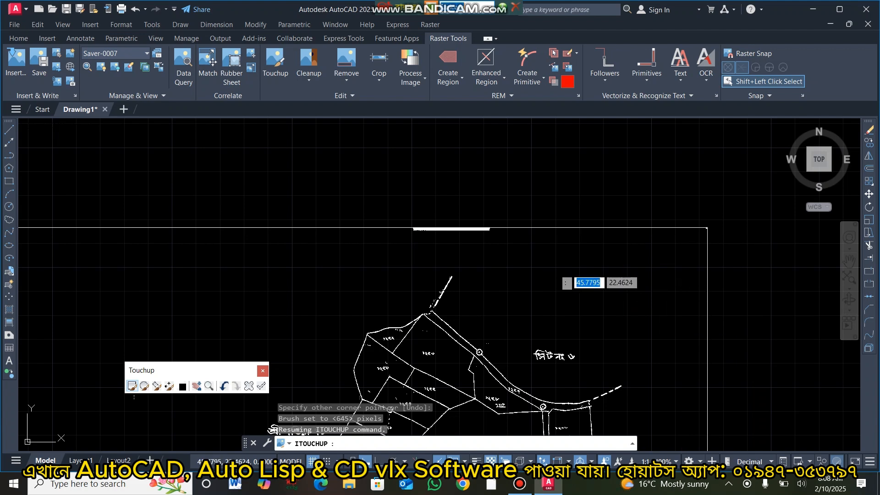
left_click(467, 242)
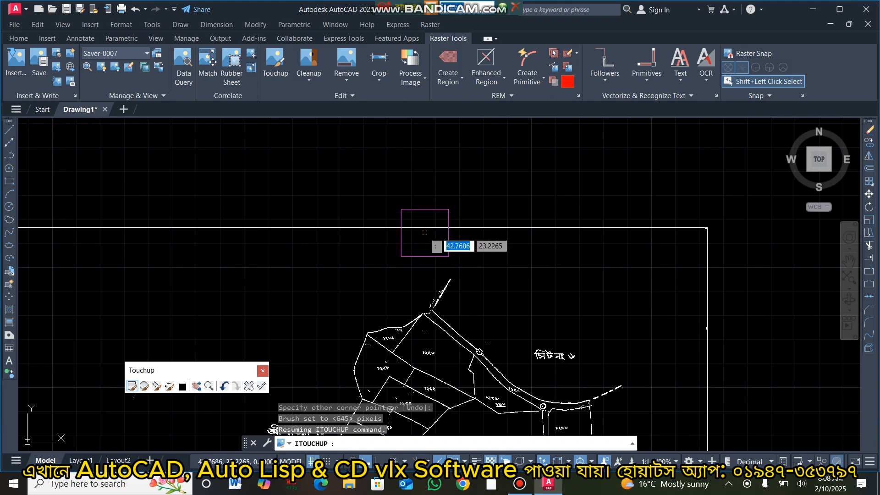
- Erase the stray specks beside the scale bar under the map's title text
middle_click_drag(422, 236, 568, 109)
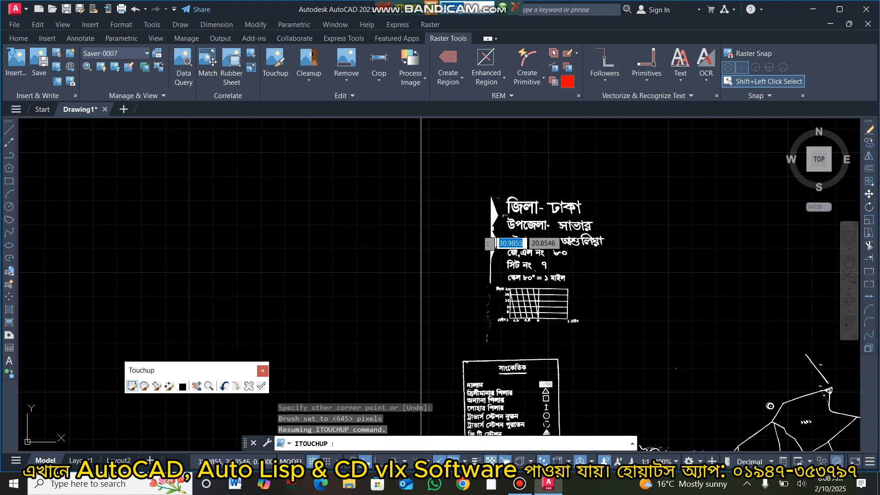
middle_click_drag(453, 261, 489, 181)
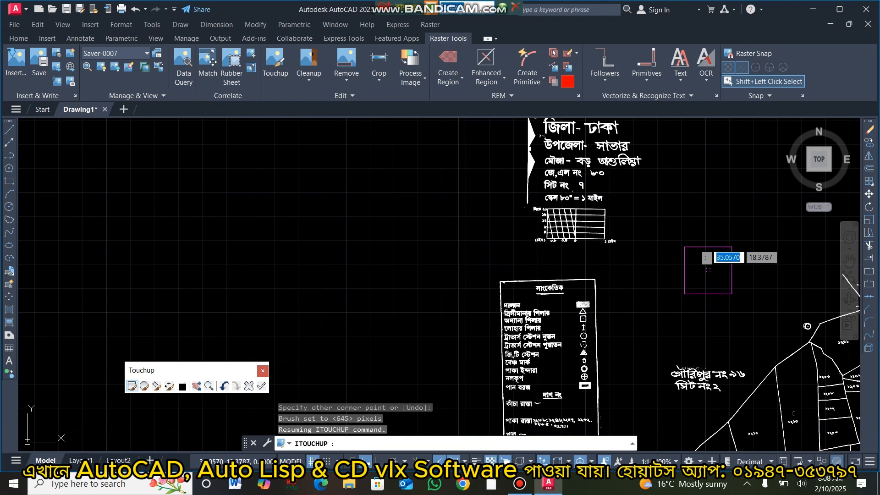
scroll(693, 243, "down", 3)
middle_click_drag(684, 276, 549, 126)
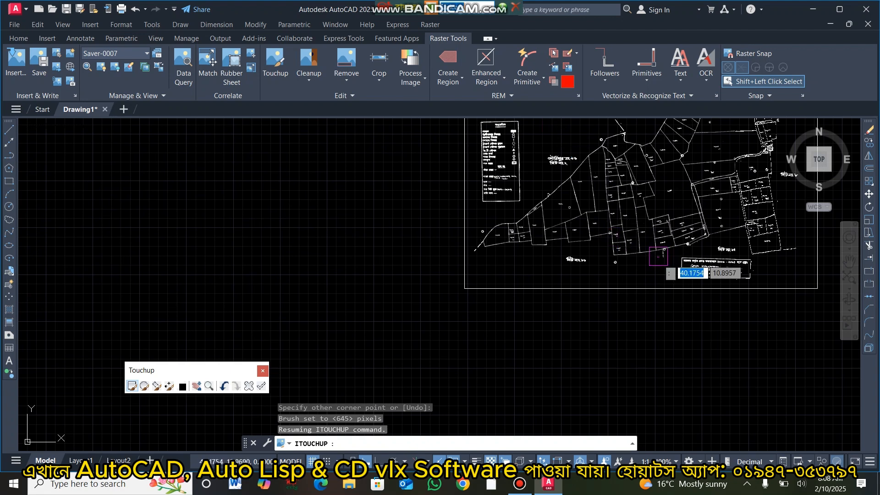
- Examine the lower border, legend area and upper border for leftover scan marks
scroll(611, 280, "up", 4)
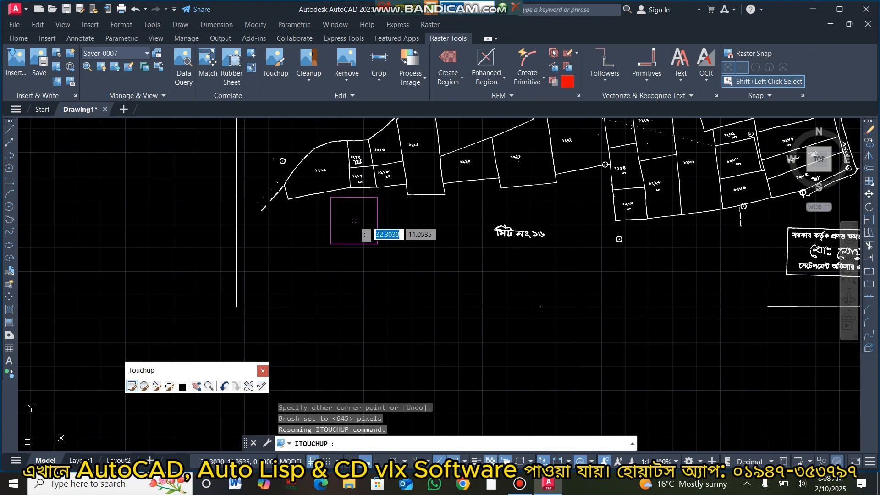
scroll(379, 240, "down", 4)
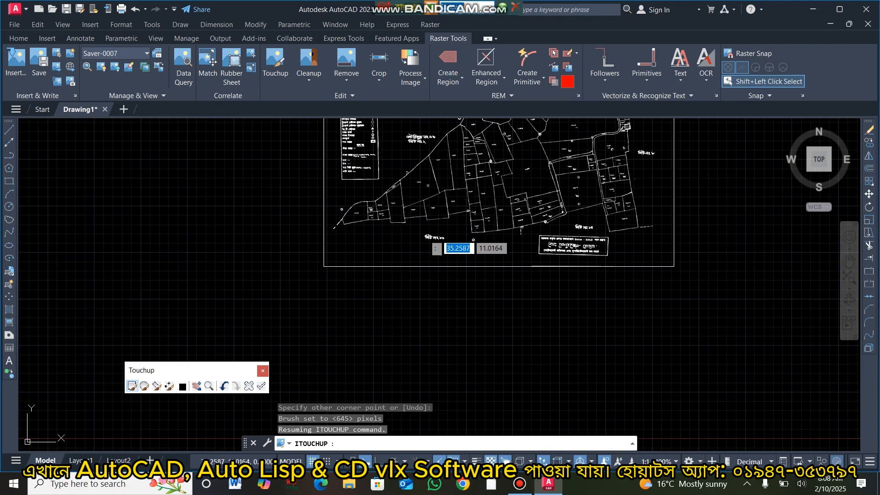
scroll(459, 229, "up", 7)
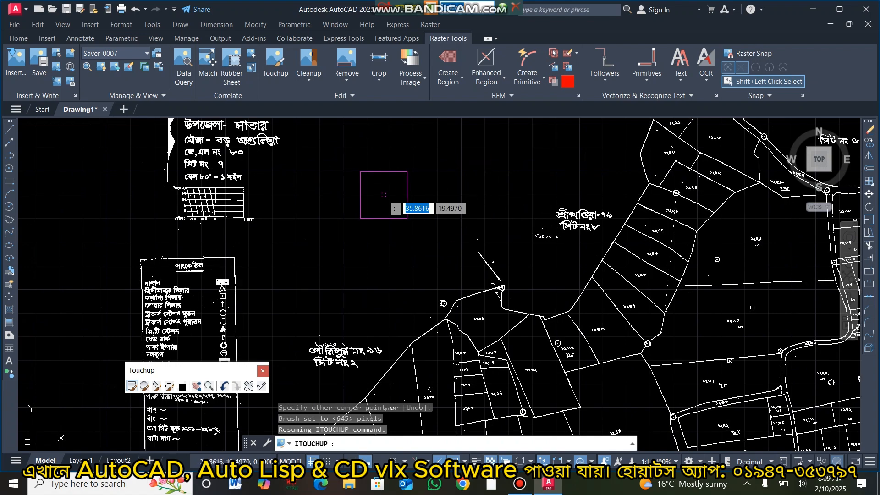
scroll(390, 176, "down", 6)
middle_click_drag(415, 159, 403, 289)
scroll(434, 274, "up", 6)
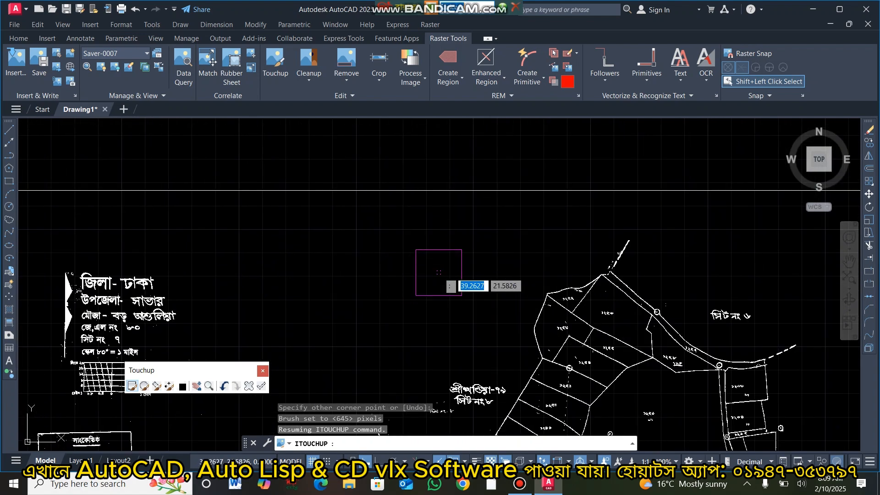
scroll(432, 248, "down", 4)
middle_click_drag(438, 252, 434, 134)
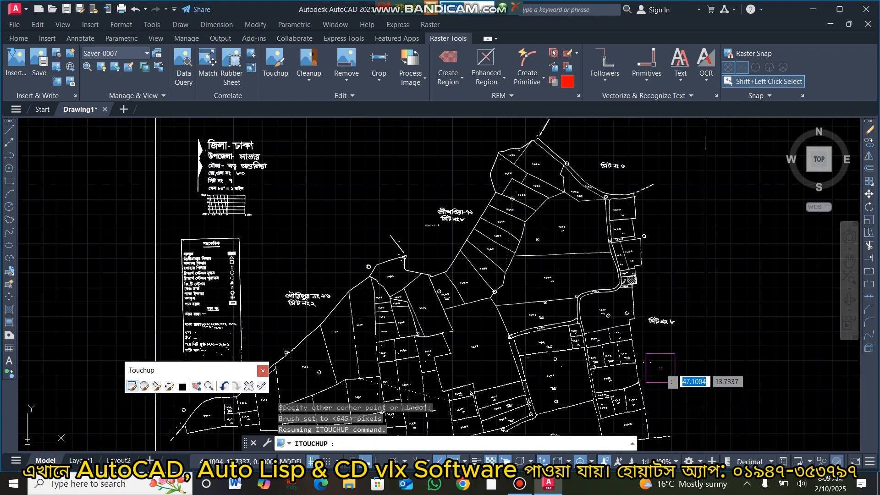
- Erase the specks east of the plots and the leftover scan edge below the officer's stamp box, and finish Touchup
scroll(661, 367, "up", 4)
left_click(642, 343)
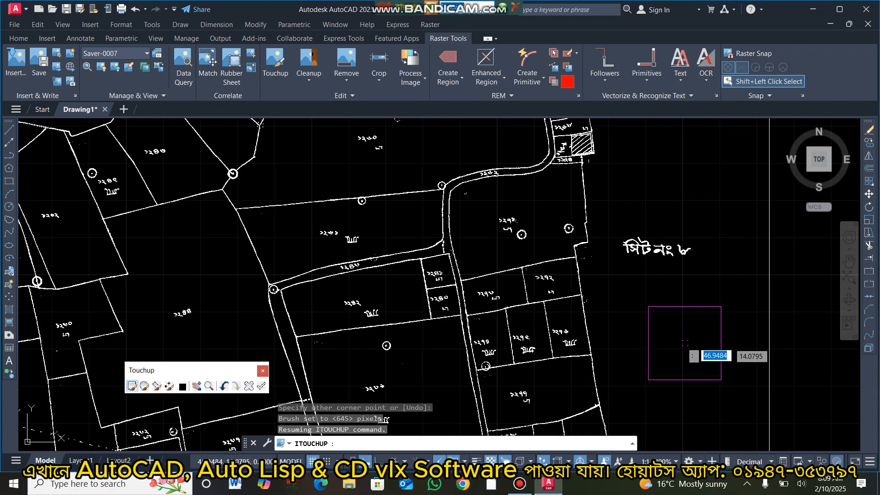
scroll(685, 343, "down", 2)
middle_click_drag(684, 343, 597, 141)
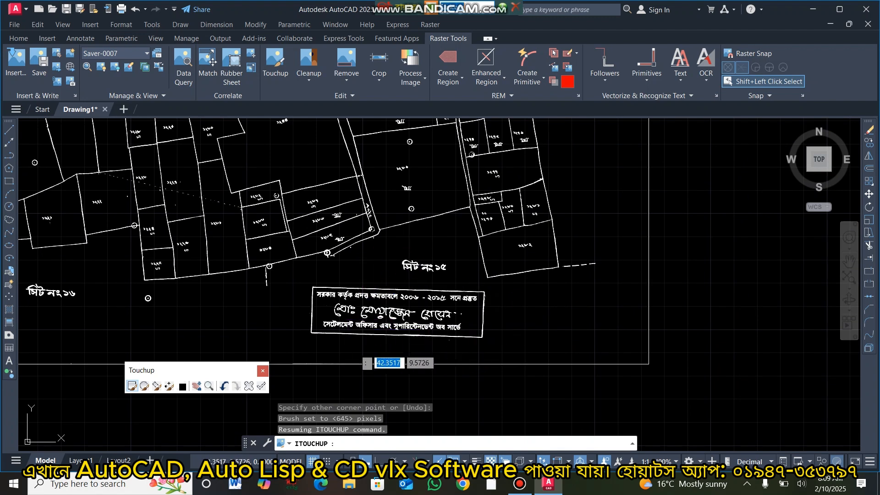
scroll(399, 312, "down", 5)
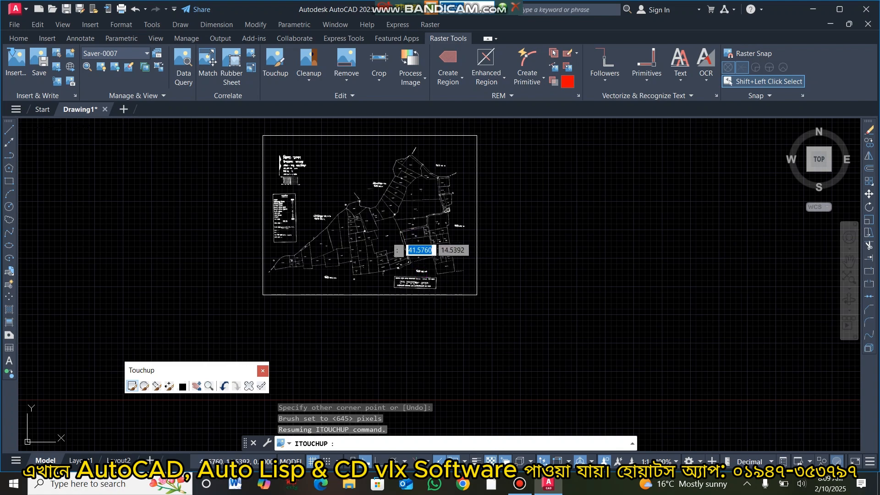
key("Return")
- Set the map image's colour to Cyan in its properties
scroll(399, 222, "up", 6)
scroll(399, 222, "down", 8)
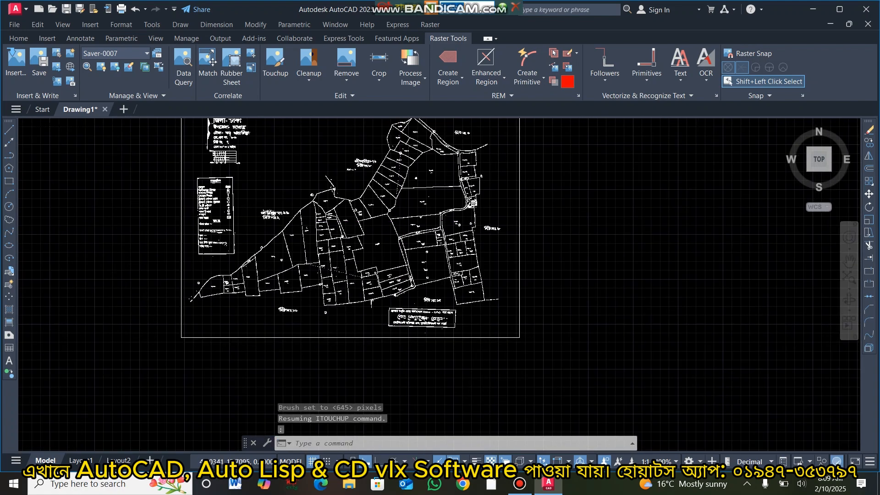
scroll(388, 225, "up", 5)
scroll(387, 225, "down", 3)
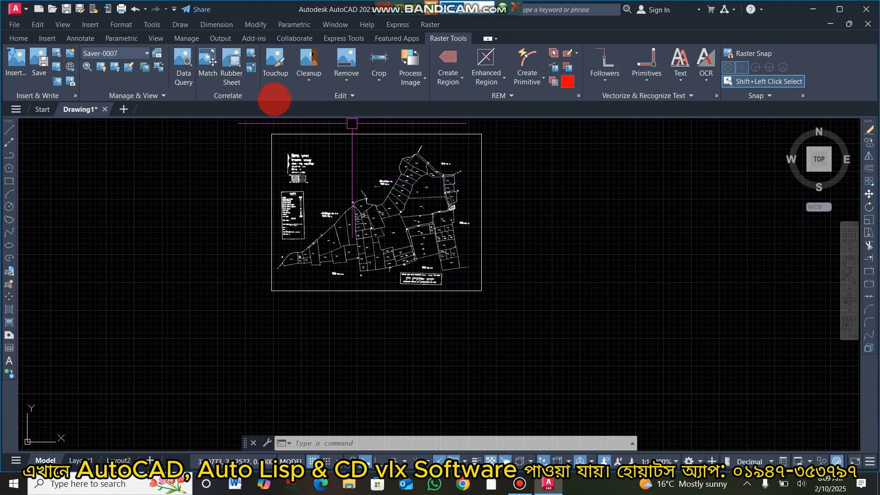
left_click(485, 170)
right_click(482, 173)
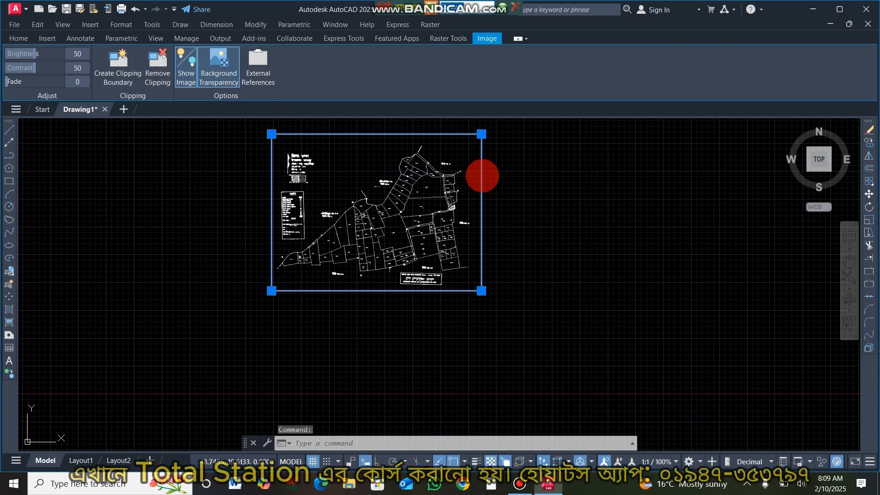
left_click(513, 450)
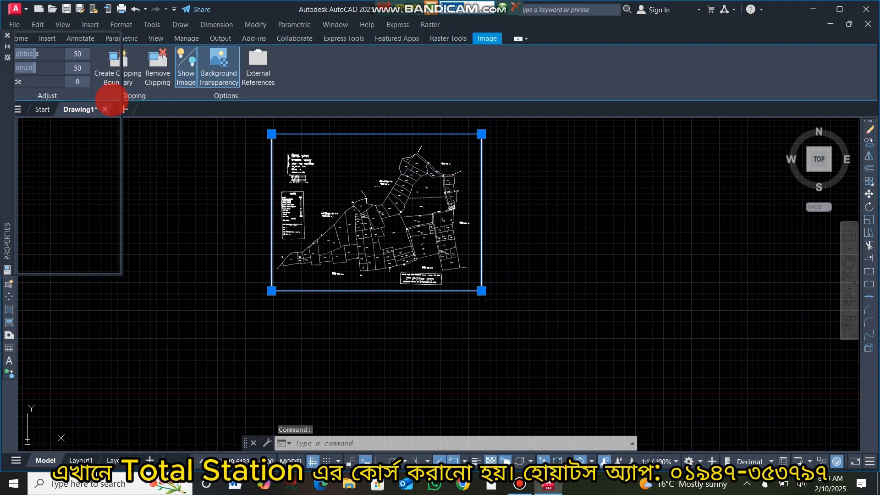
left_click(76, 72)
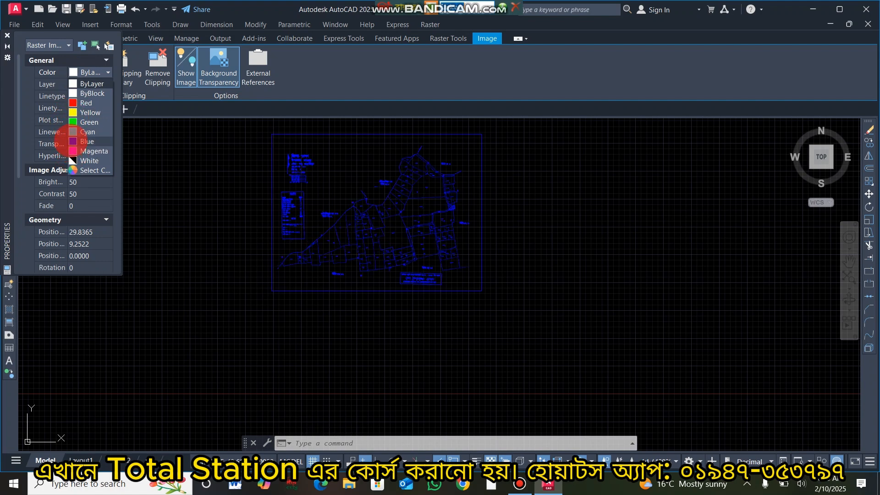
left_click(69, 130)
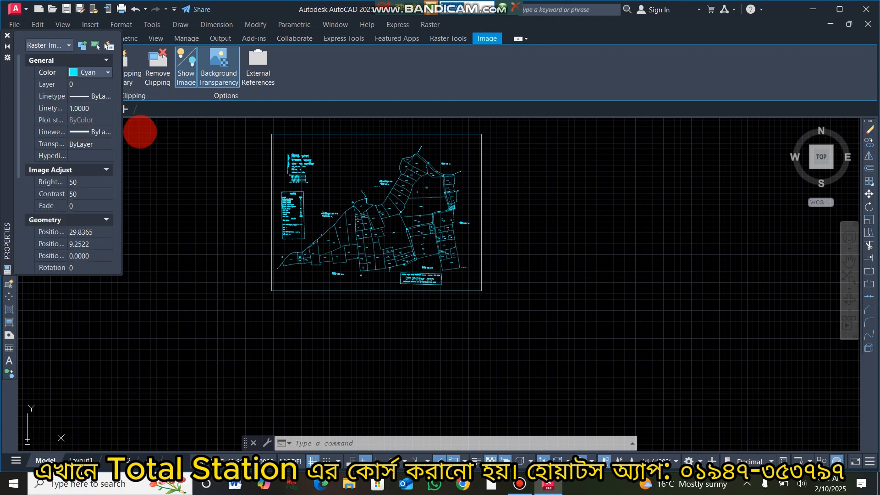
left_click(7, 35)
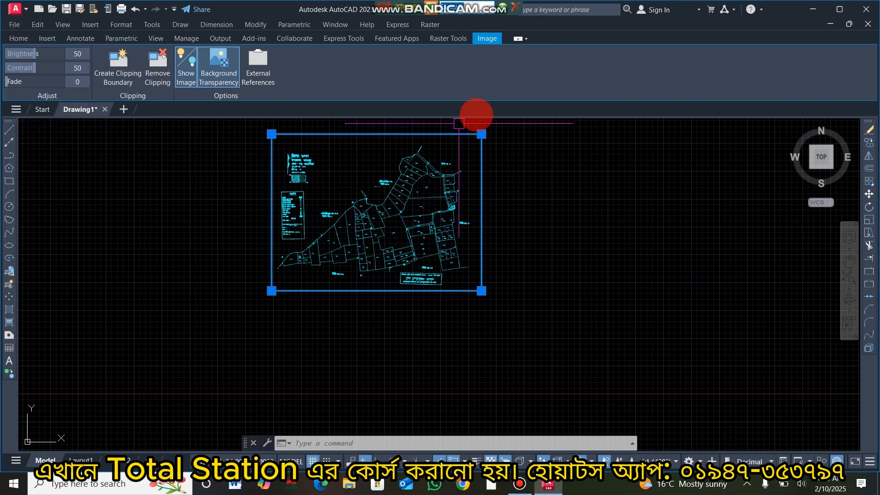
left_click(447, 38)
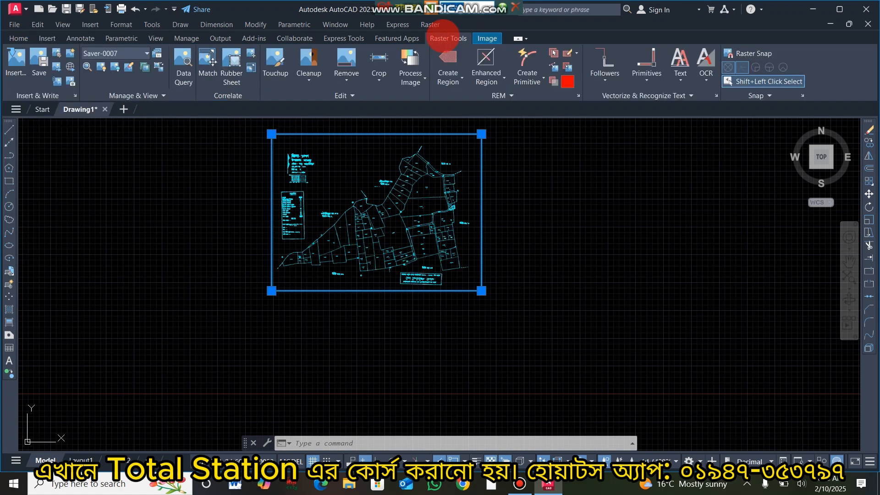
left_click(309, 77)
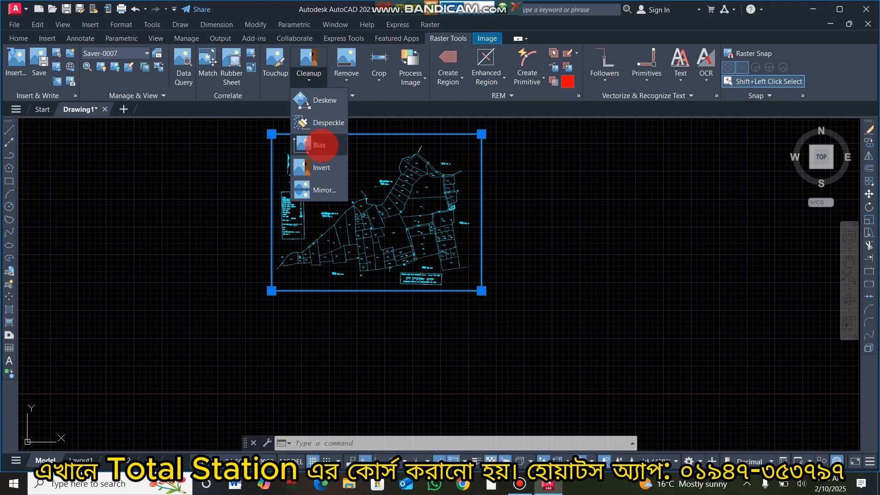
left_click(320, 145)
key("Escape")
scroll(442, 200, "up", 4)
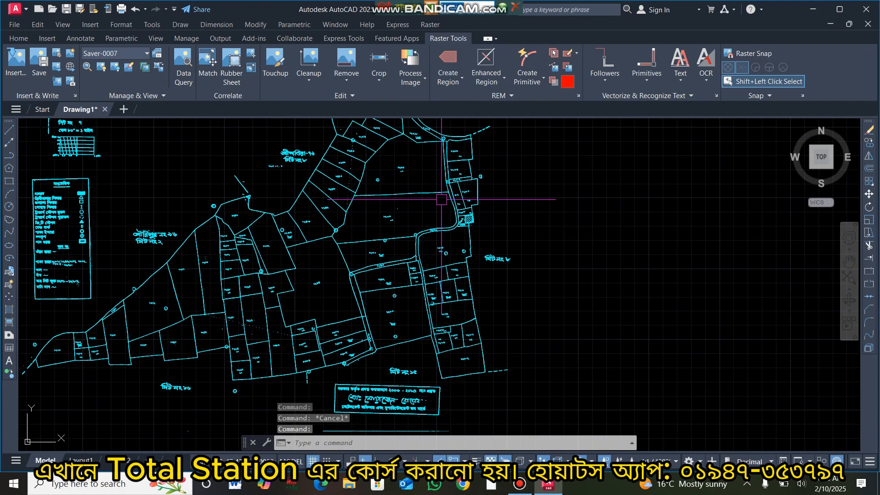
scroll(441, 200, "down", 5)
scroll(520, 280, "up", 6)
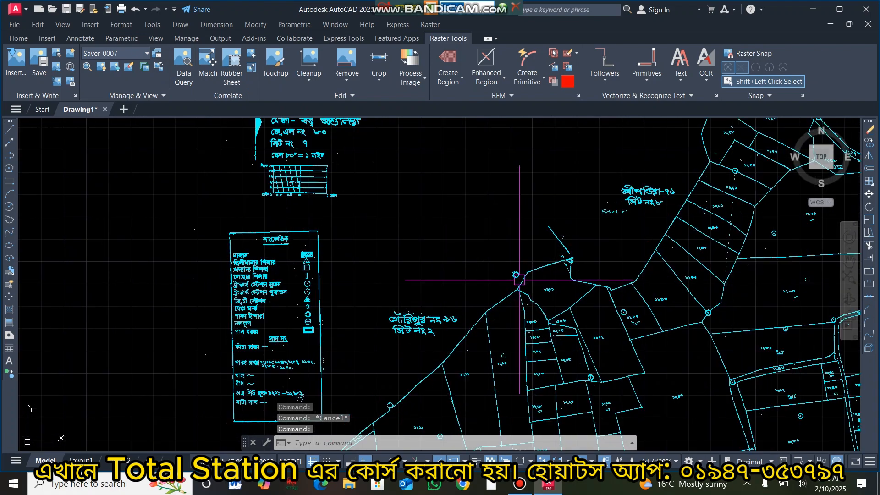
- Erase the faint stray marks just below the sheet 8 label northwest of the plots with Touchup
scroll(520, 279, "down", 5)
scroll(541, 202, "up", 7)
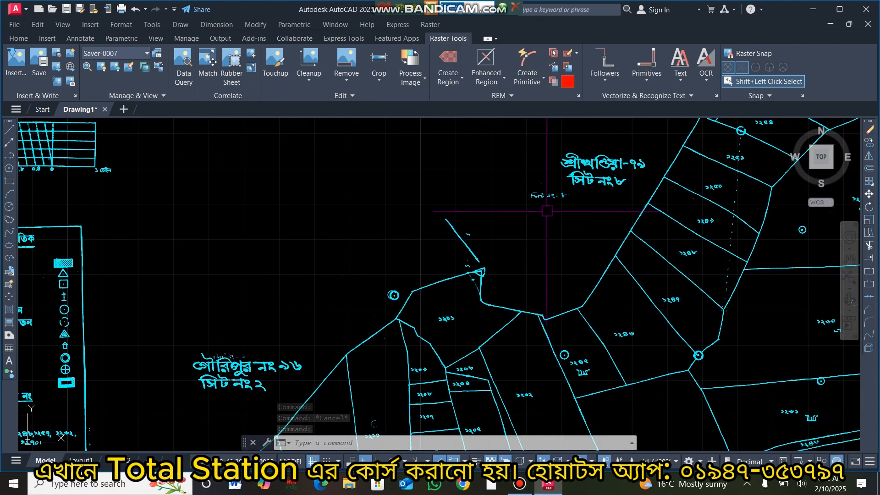
left_click(411, 79)
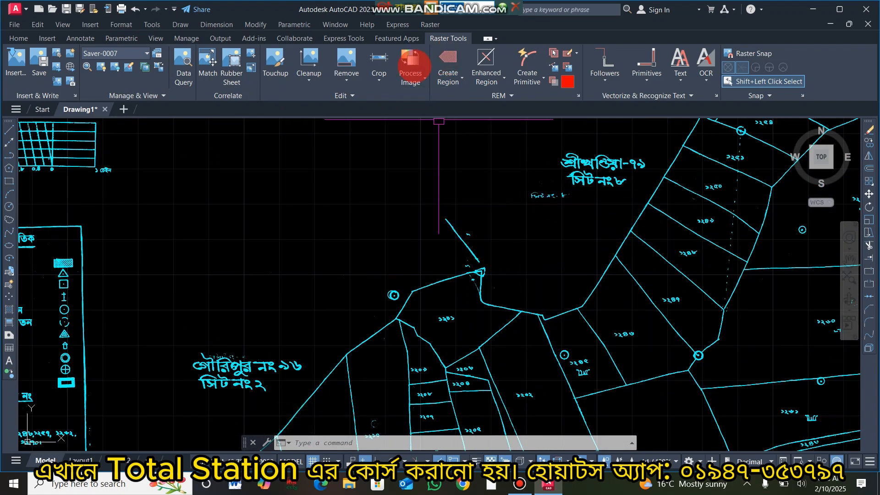
left_click(310, 72)
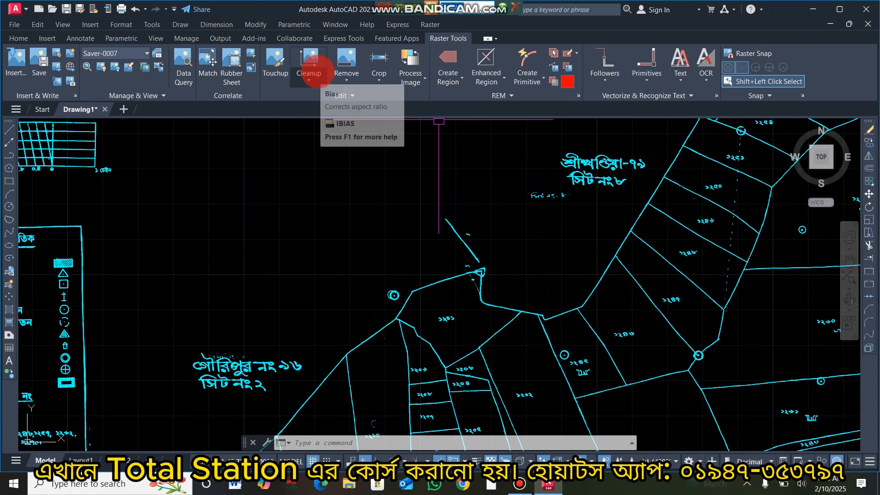
left_click(277, 69)
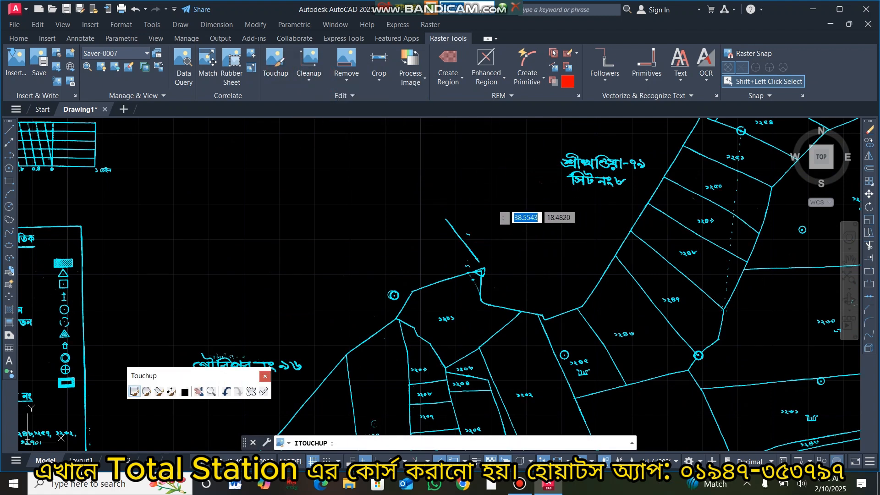
- Resize the Touchup brush to about 249 pixels and erase the leftover scan edge line below the officer's stamp box
scroll(326, 170, "down", 4)
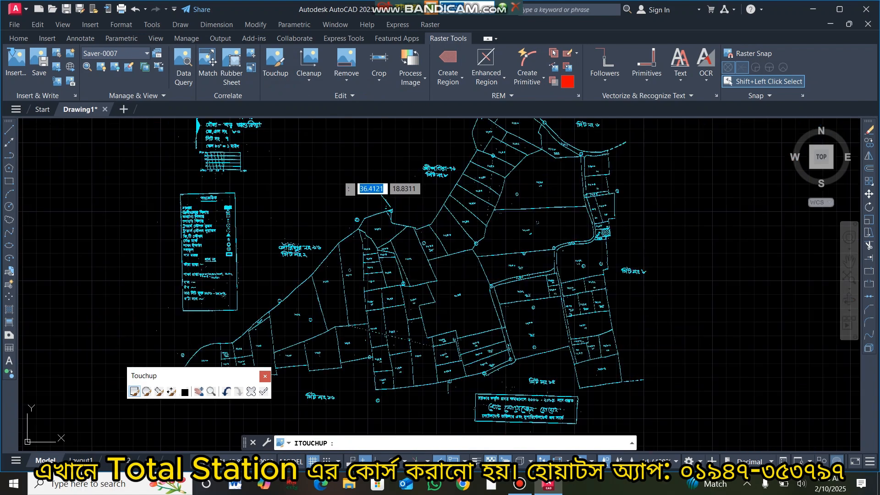
scroll(334, 173, "up", 3)
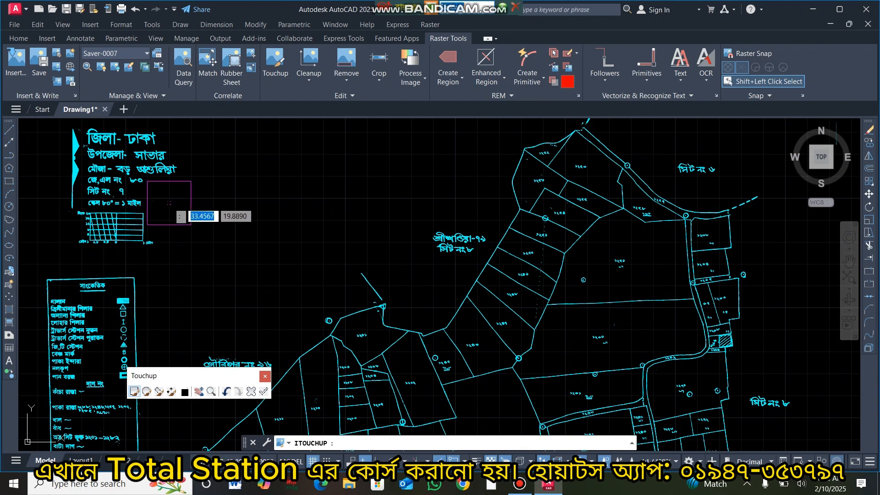
scroll(272, 205, "down", 2)
left_click(667, 278)
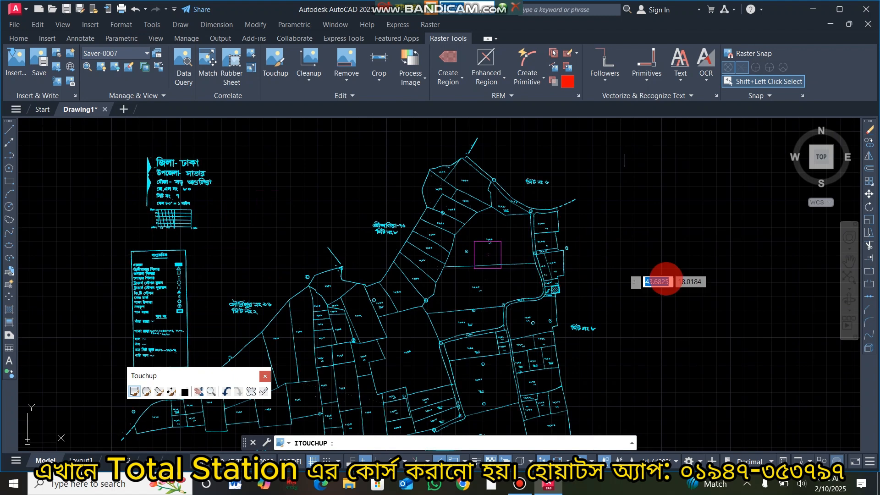
middle_click_drag(659, 283, 718, 165)
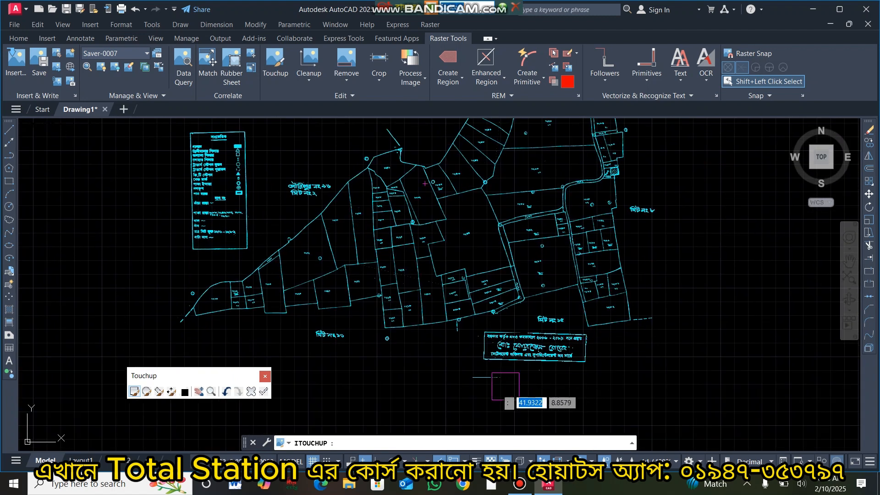
scroll(486, 379, "up", 3)
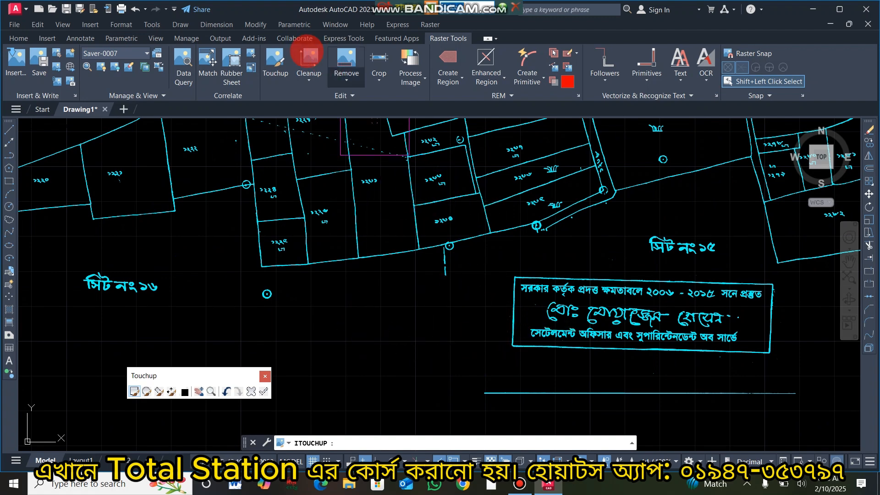
left_click(171, 391)
left_click(408, 301)
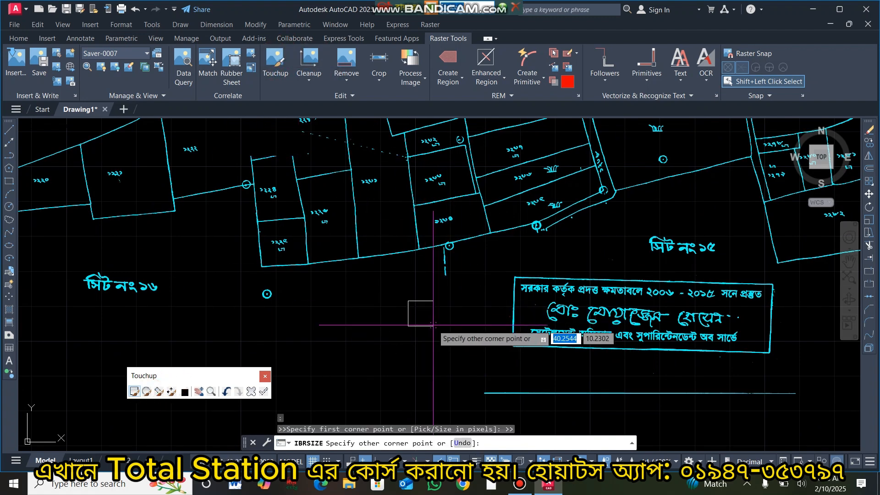
left_click(434, 315)
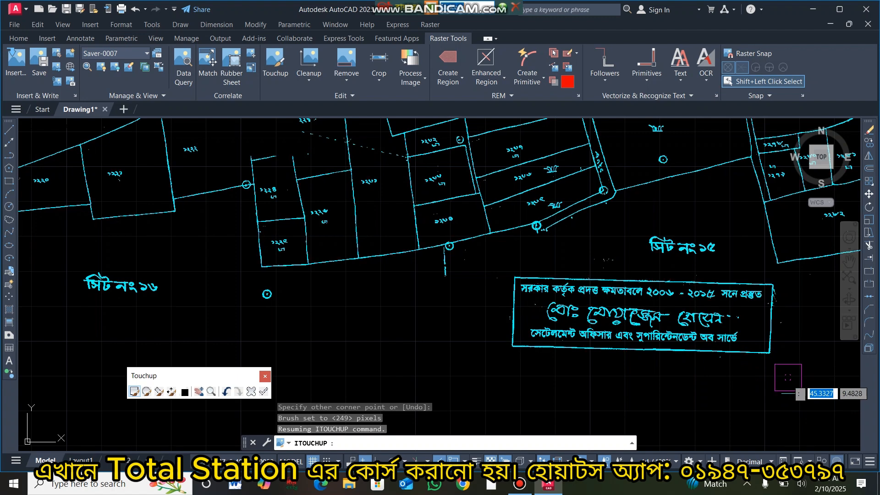
- Erase the specks in the open area between the plots northwest of the officer's stamp box
mouse_move(762, 361)
middle_mouse_down()
mouse_move(722, 394)
mouse_move(656, 422)
middle_mouse_up()
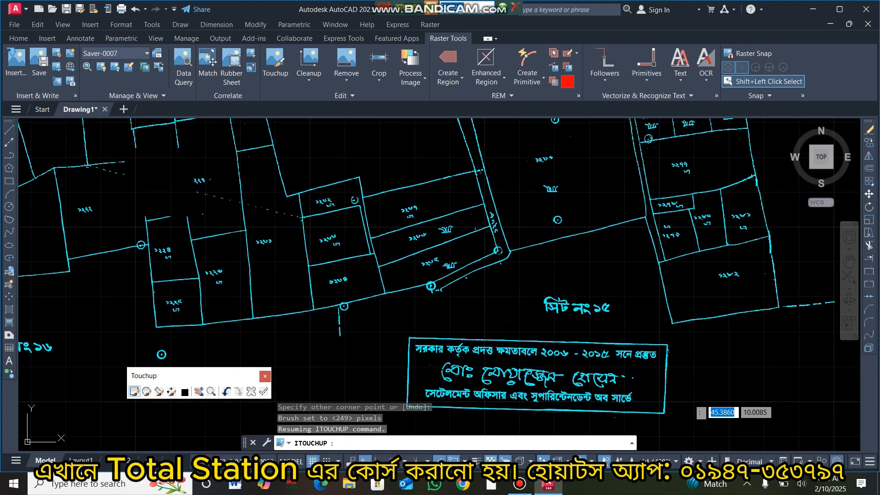
middle_click_drag(547, 311, 689, 328)
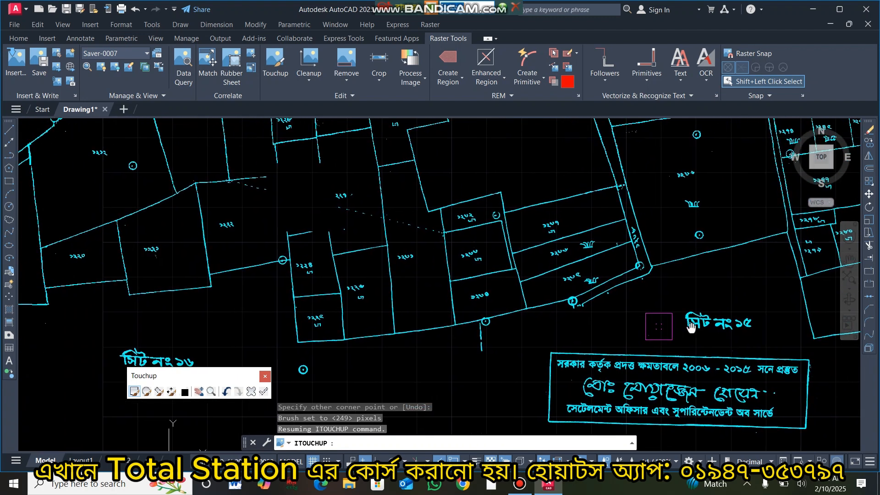
scroll(353, 230, "up", 4)
left_click(365, 251)
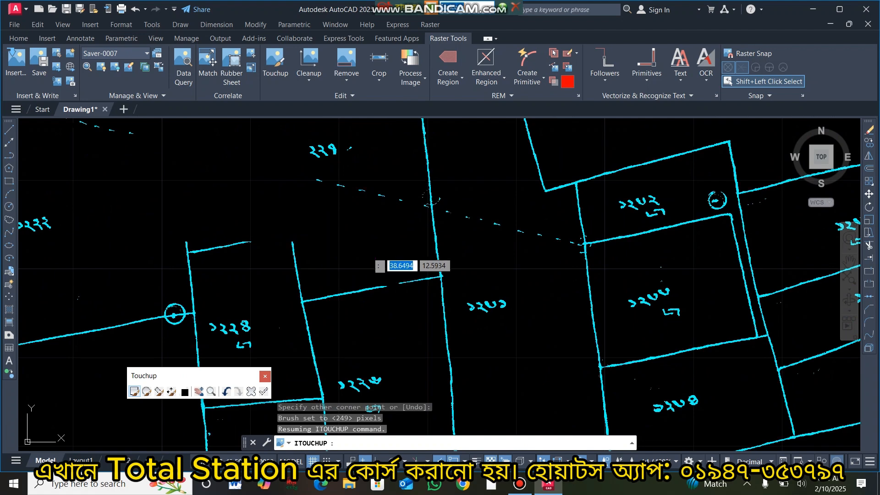
scroll(277, 211, "down", 5)
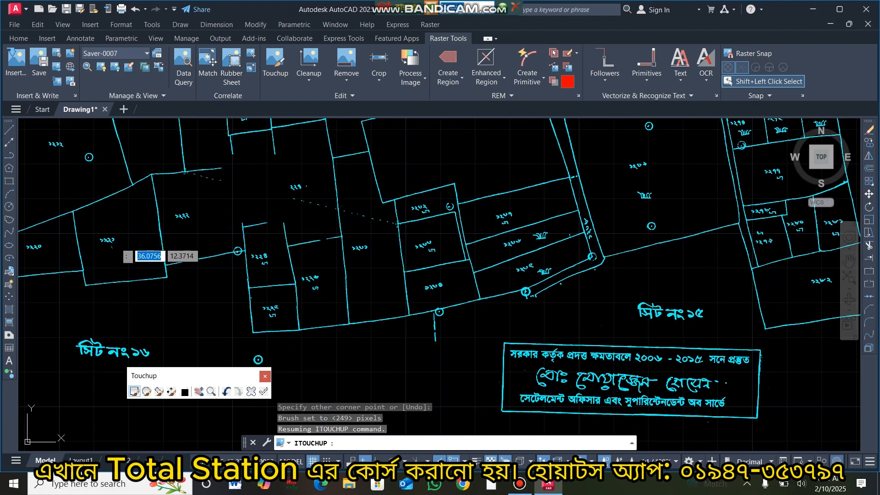
scroll(121, 259, "up", 4)
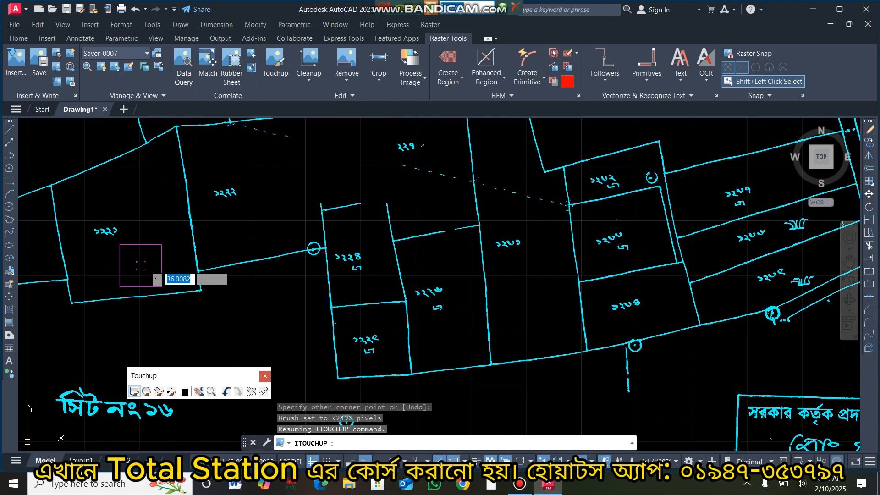
scroll(351, 319, "down", 2)
- Examine the lower part of the legend box for remaining specks and finish Touchup
middle_click_drag(315, 310, 558, 386)
scroll(202, 207, "up", 4)
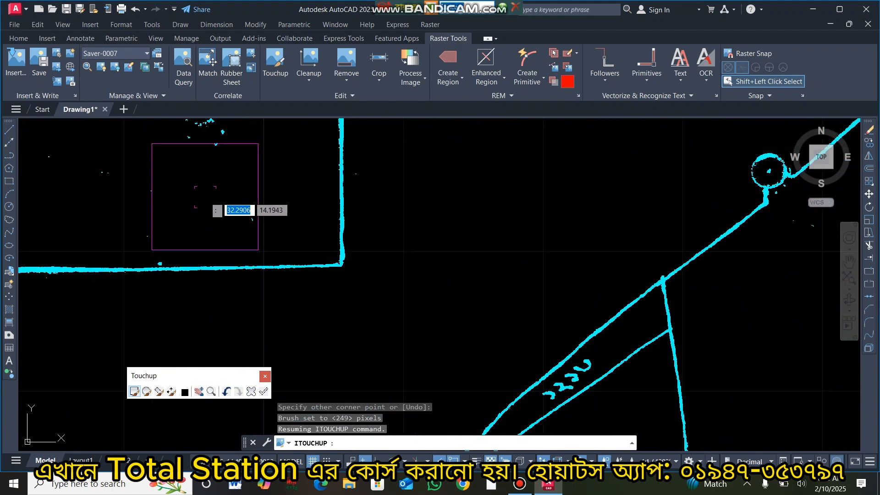
middle_click_drag(289, 246, 520, 377)
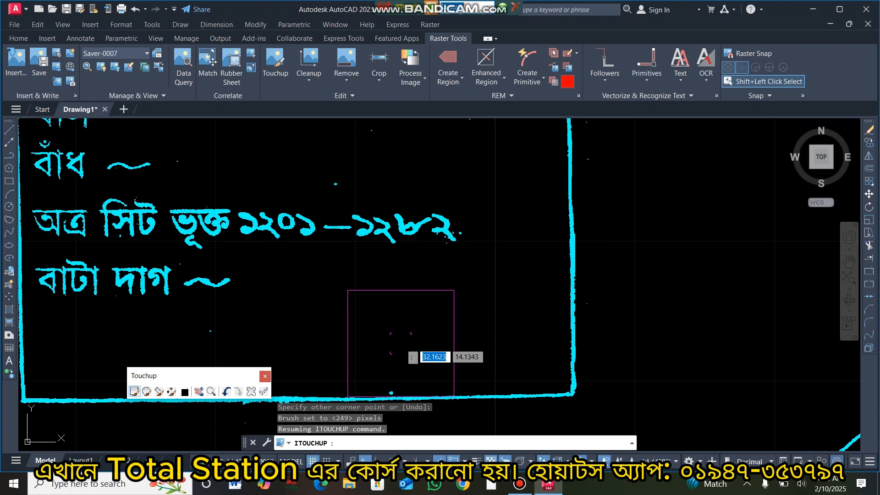
scroll(407, 330, "down", 2)
middle_click_drag(403, 320, 431, 392)
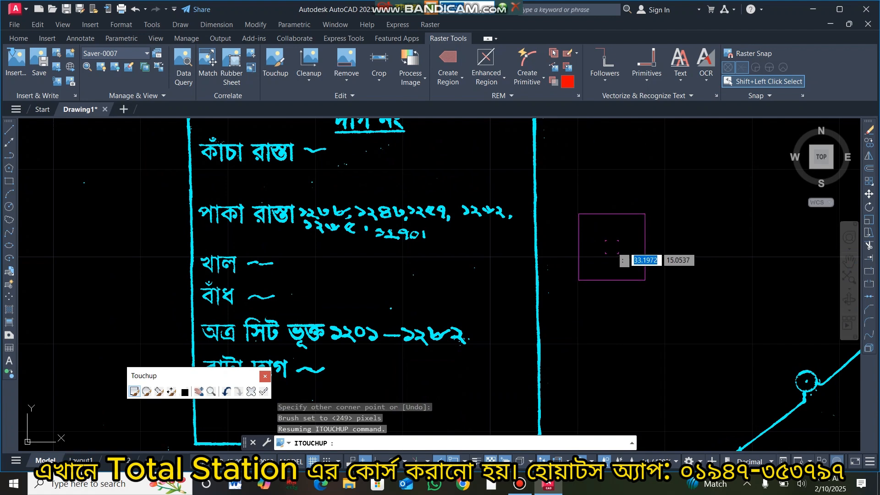
key("Return")
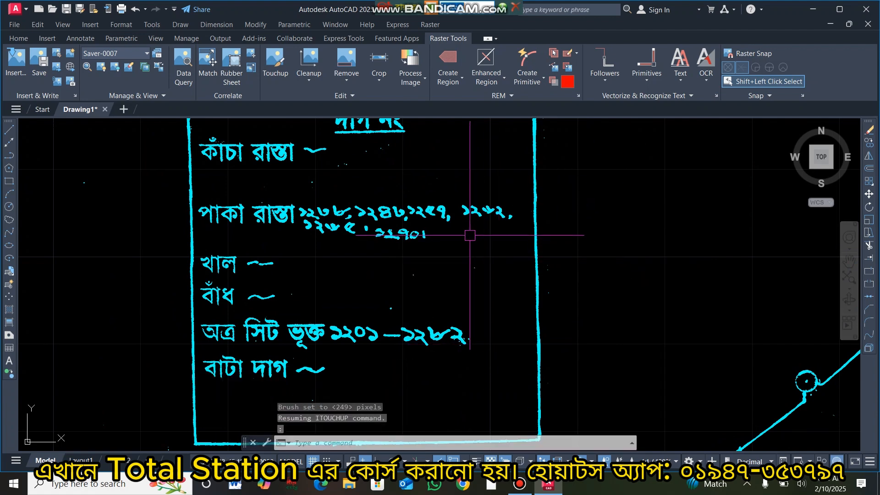
- Despeckle the entire image, setting the size from a 3-pixel speck between the road rows in the legend box
left_click(306, 79)
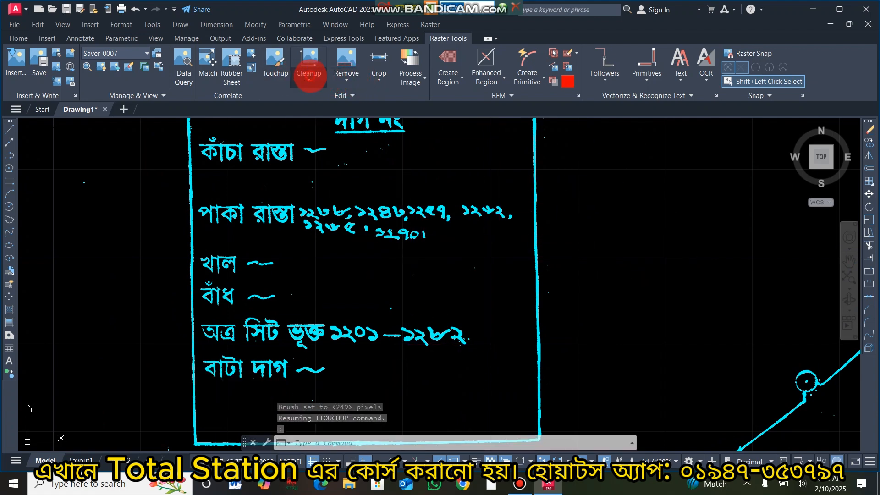
left_click(303, 123)
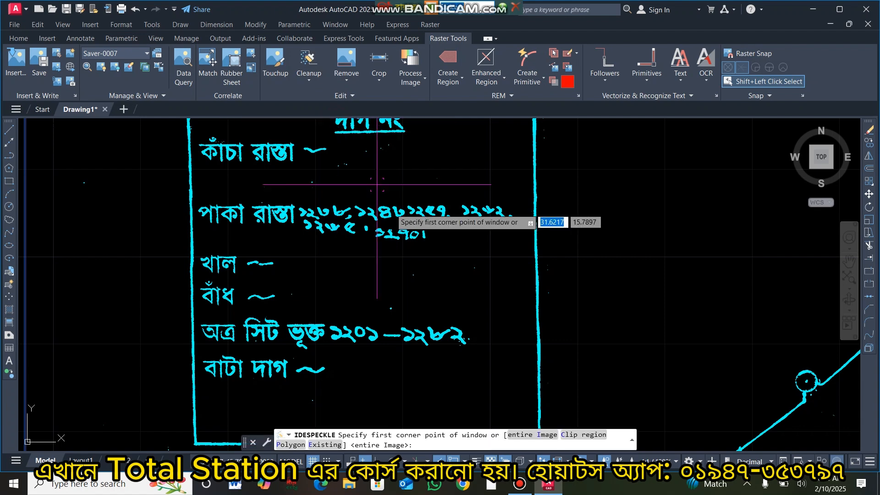
type("I")
key("Return")
scroll(349, 177, "up", 5)
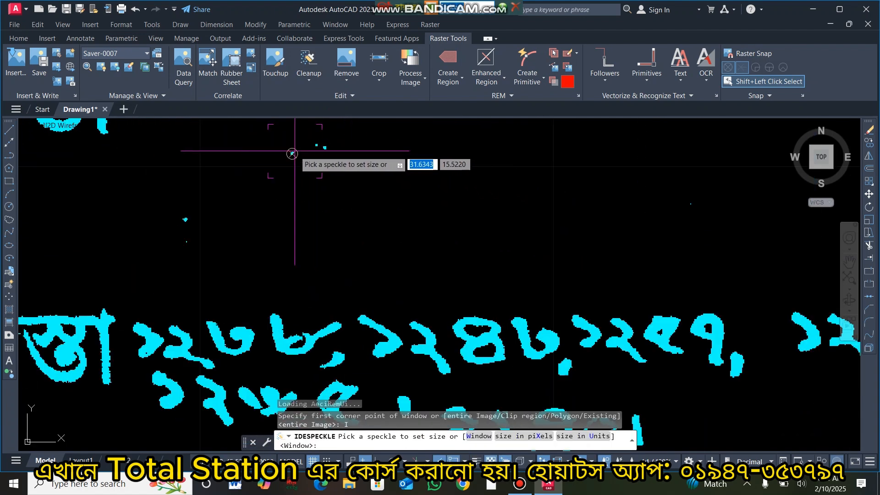
left_click(292, 153)
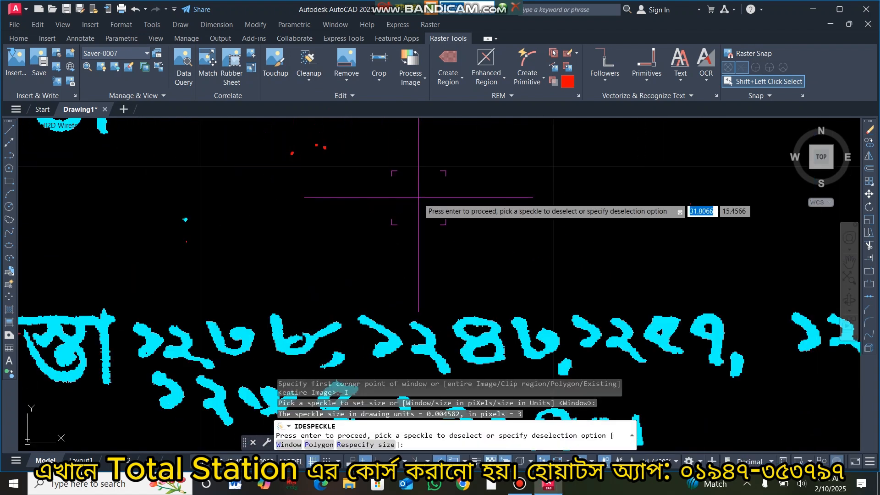
scroll(419, 198, "down", 5)
scroll(550, 216, "down", 2)
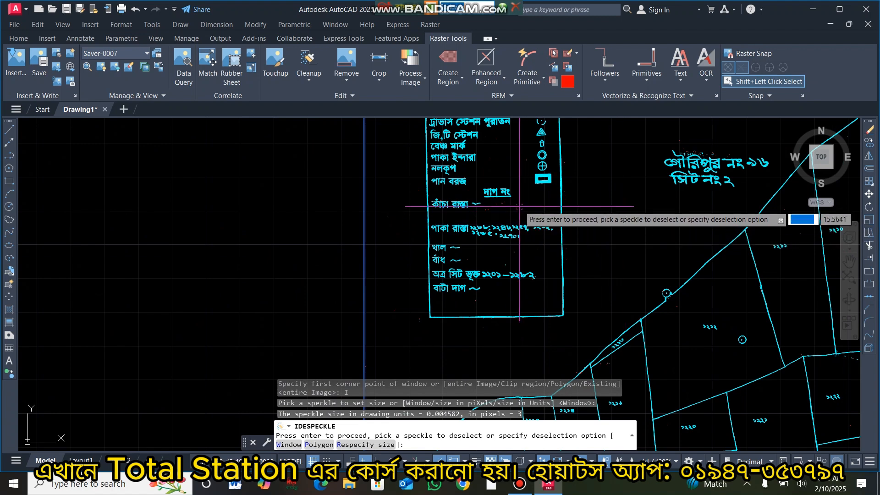
scroll(519, 207, "up", 3)
left_click(551, 242)
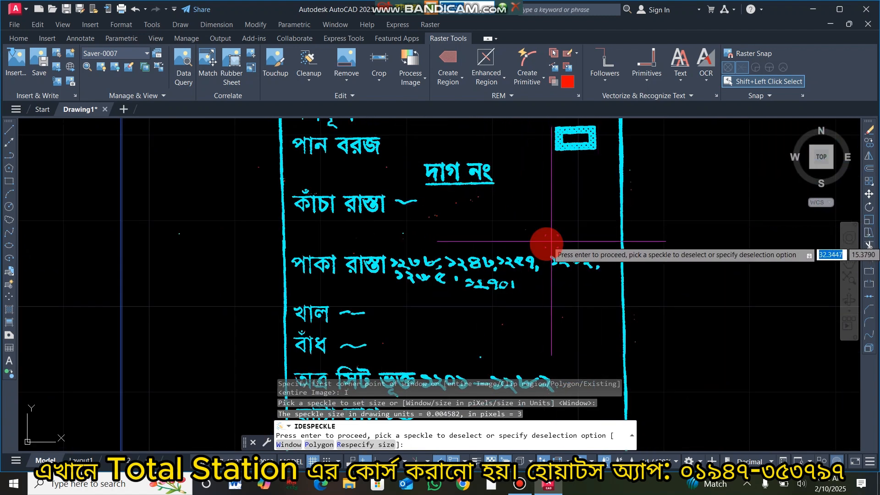
key("Return")
- Run Despeckle again on the entire image, setting the size from a 5-pixel speck above the paved-road row of the legend
scroll(615, 250, "down", 5)
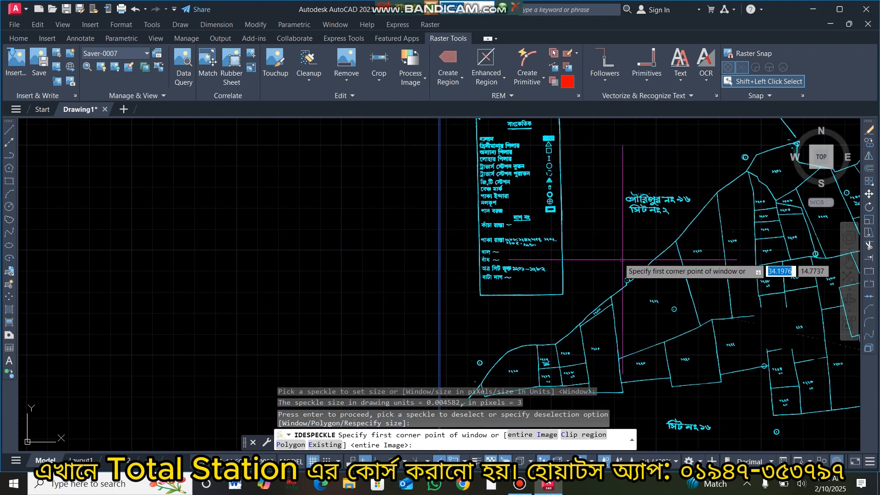
scroll(575, 236, "up", 5)
type("I")
key("Return")
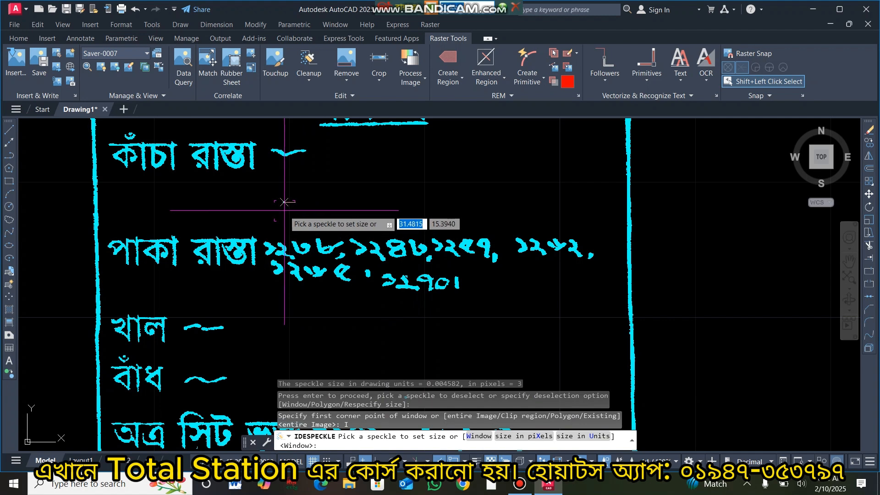
left_click(284, 202)
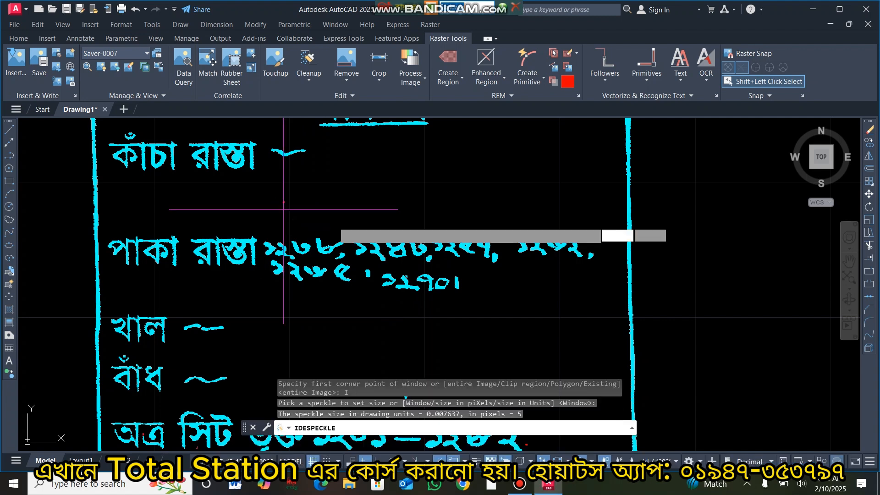
scroll(592, 268, "down", 4)
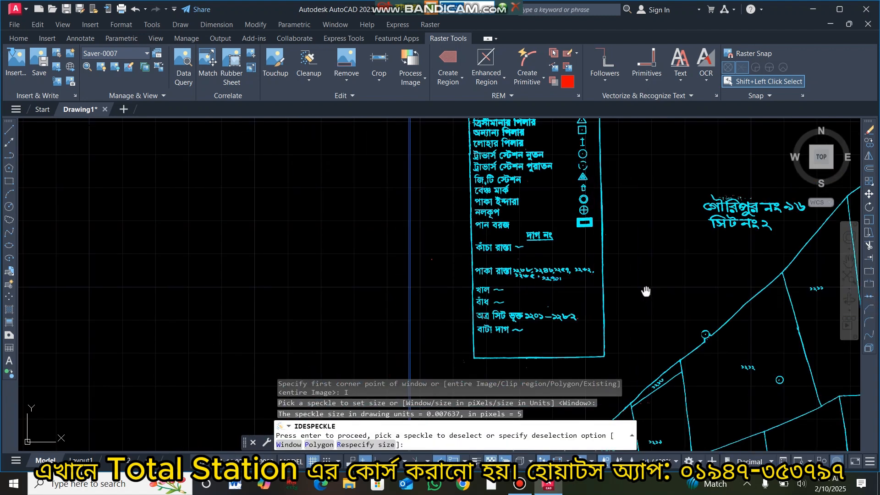
middle_click_drag(699, 234, 493, 252)
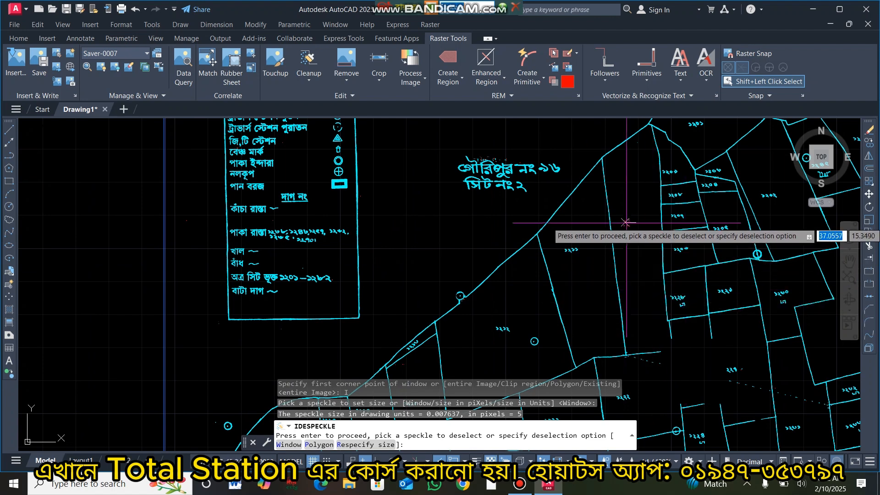
scroll(641, 247, "up", 6)
right_click(707, 246)
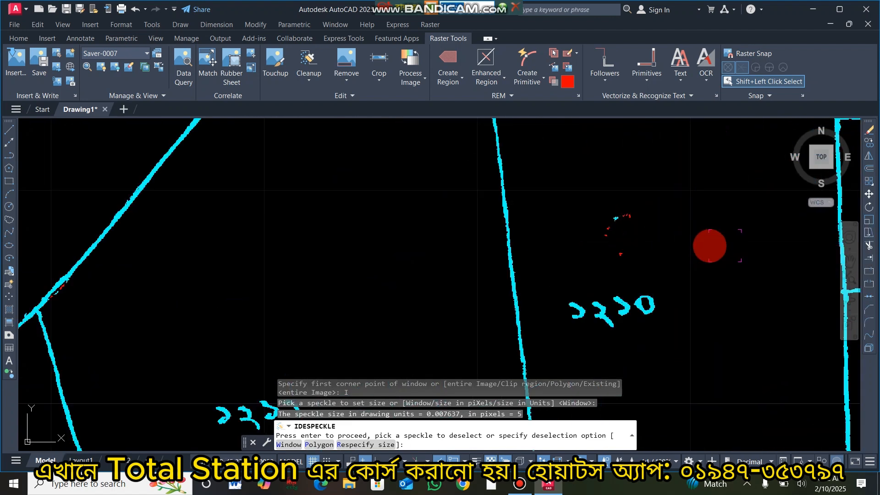
- Despeckle the entire image once more, setting the size from an 8-pixel speck above the number of plot ১২১০
type("I")
key("Return")
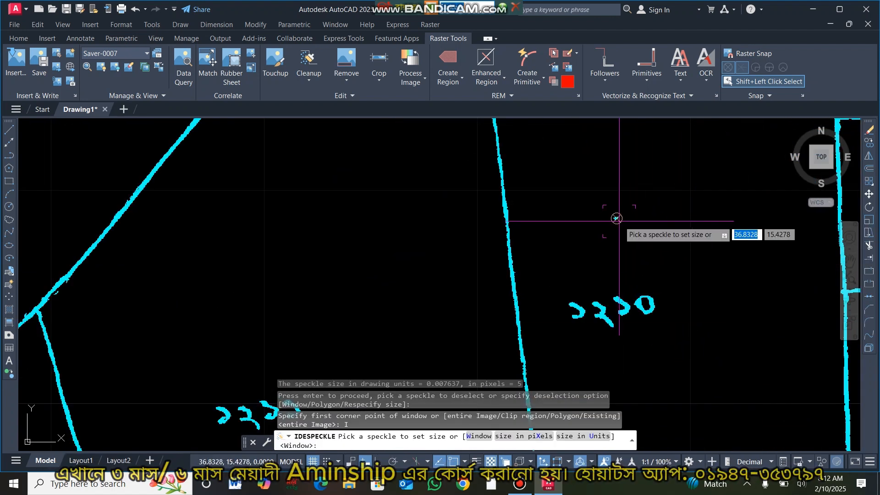
left_click(616, 219)
scroll(619, 222, "down", 8)
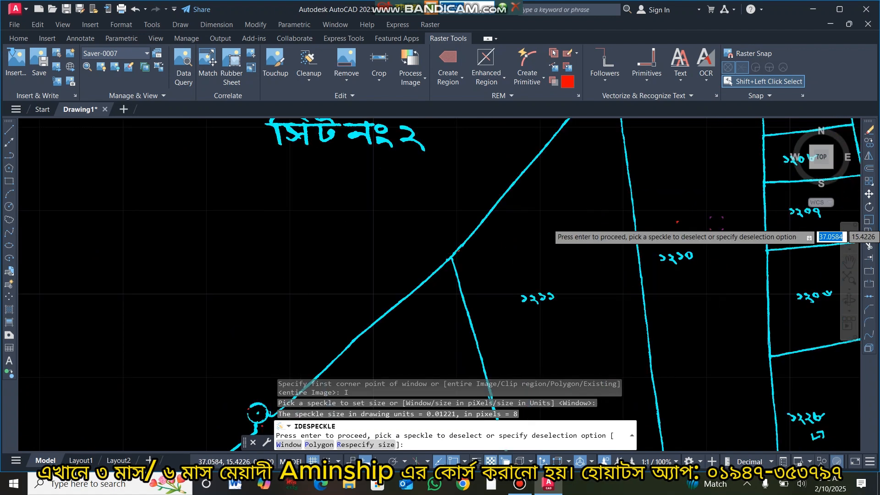
key("Return")
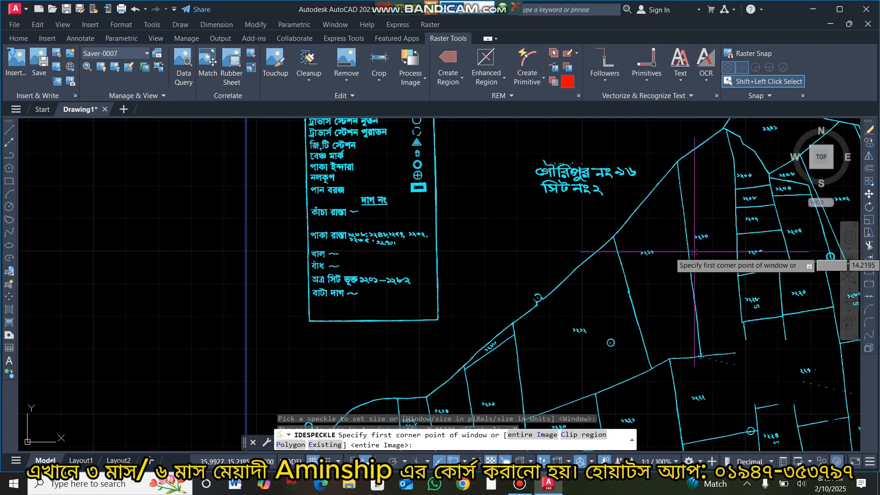
- Examine the map's plots and borders for remaining specks, and end the Despeckle command
middle_click_drag(701, 251, 460, 191)
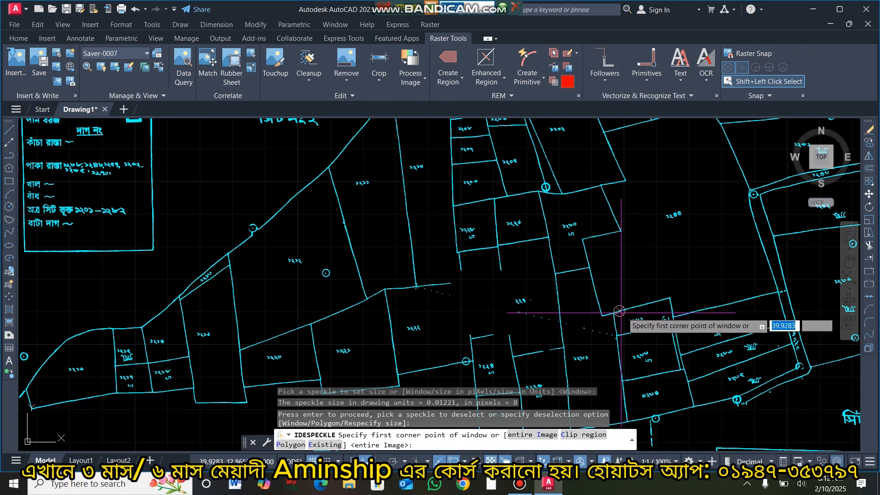
middle_click_drag(669, 264, 626, 408)
scroll(686, 193, "down", 4)
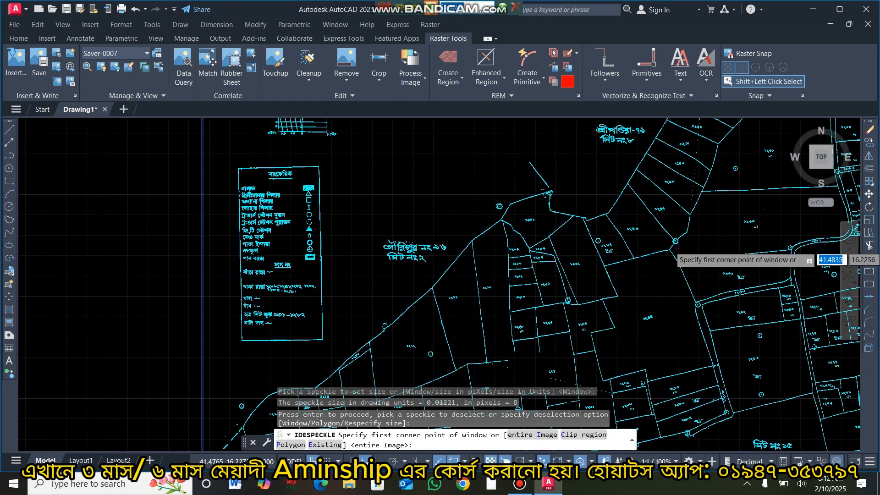
mouse_move(708, 328)
middle_mouse_down()
mouse_move(572, 271)
mouse_move(514, 258)
middle_mouse_up()
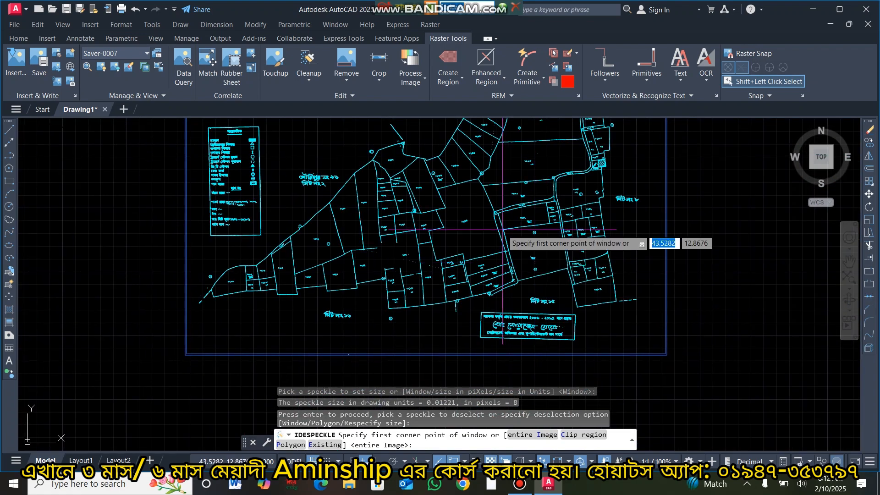
scroll(500, 221, "up", 4)
scroll(500, 220, "down", 5)
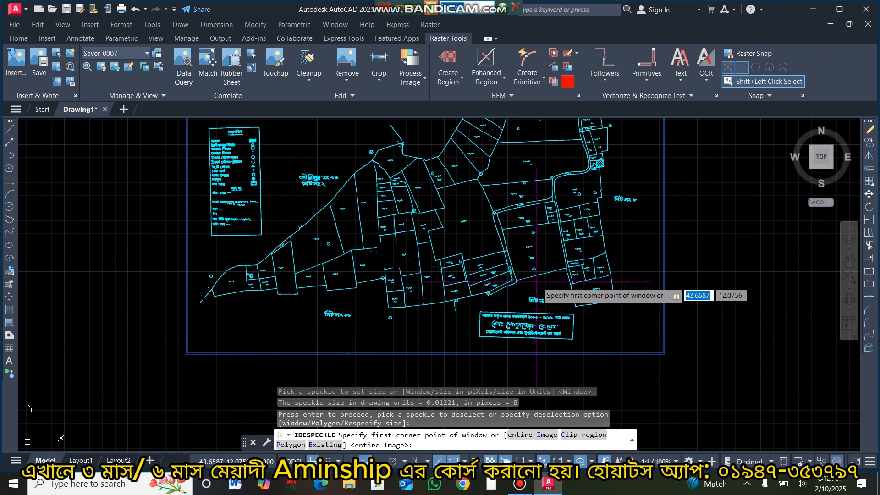
key("Escape")
- Inspect the whole map and the blank area around it for leftover scan marks
scroll(533, 252, "down", 5)
scroll(535, 191, "up", 5)
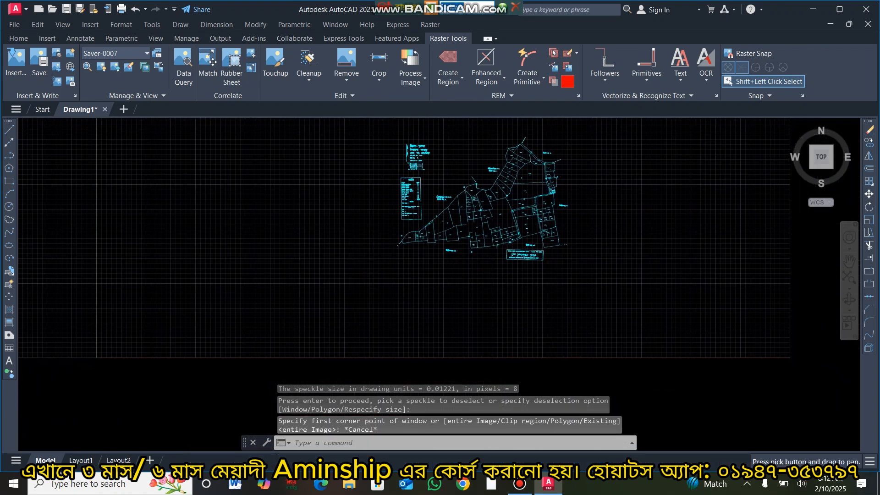
scroll(535, 191, "down", 3)
scroll(448, 177, "up", 3)
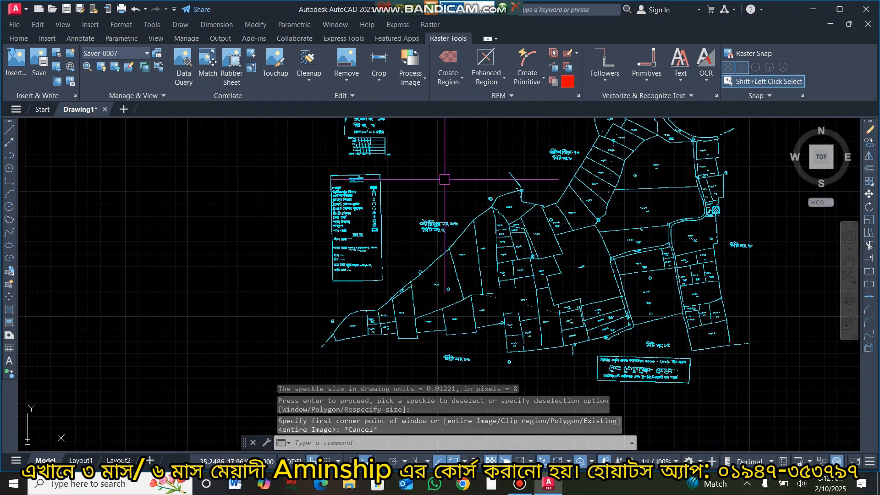
scroll(444, 180, "down", 2)
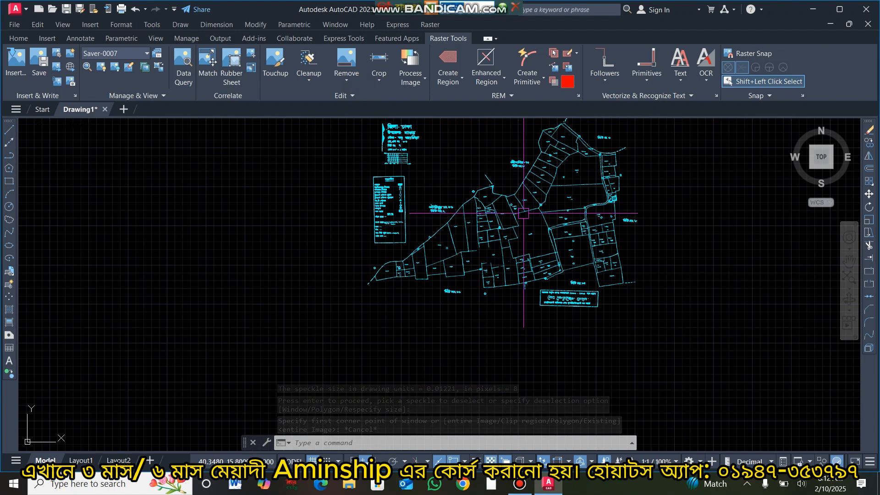
scroll(581, 211, "up", 5)
scroll(581, 211, "down", 5)
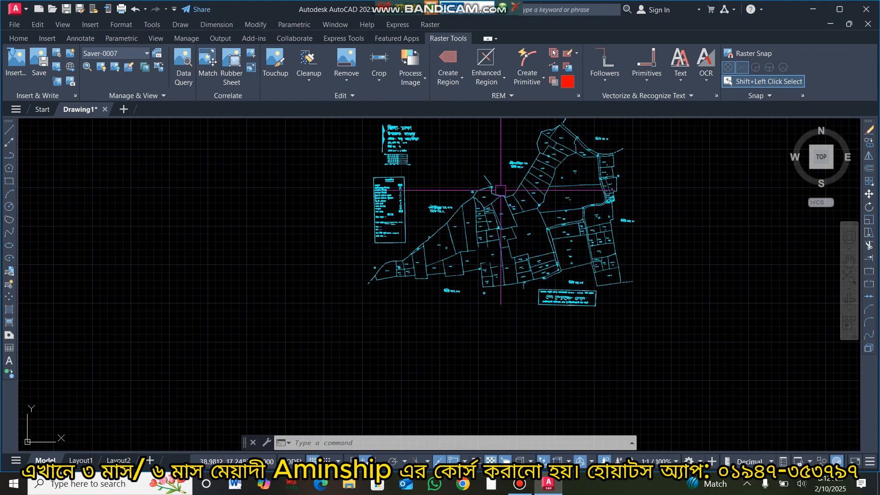
scroll(501, 220, "down", 1)
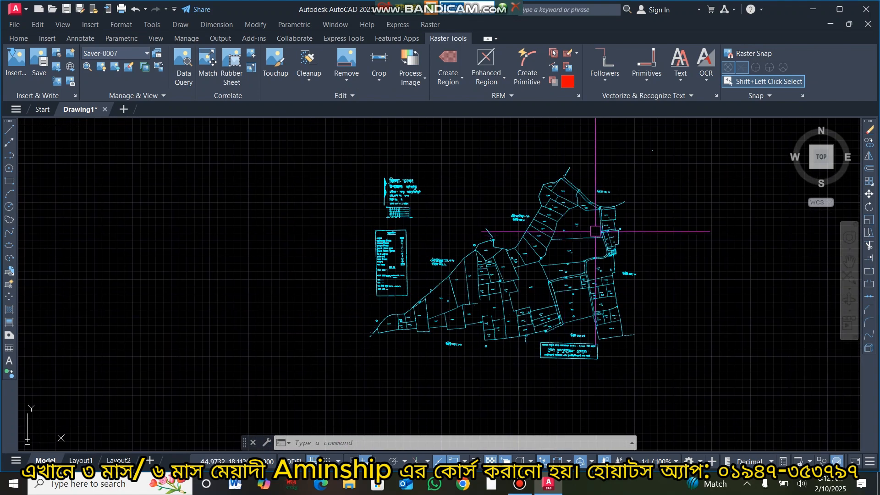
scroll(596, 227, "up", 4)
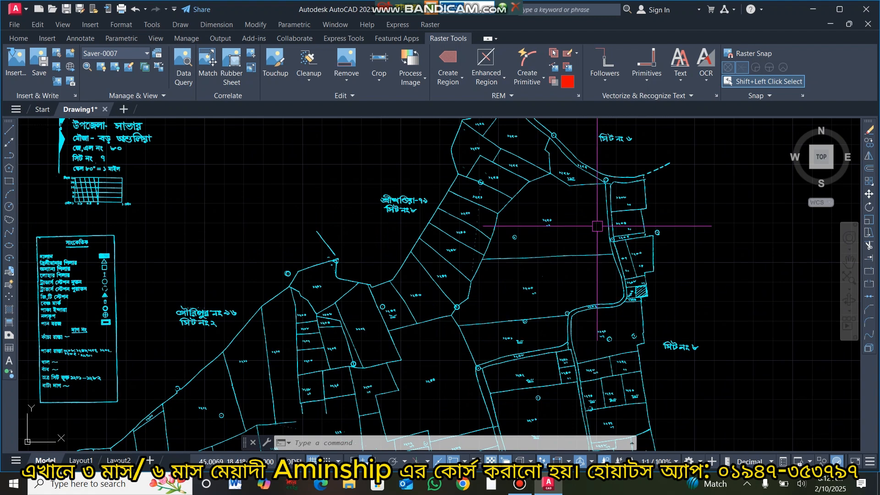
scroll(597, 226, "down", 2)
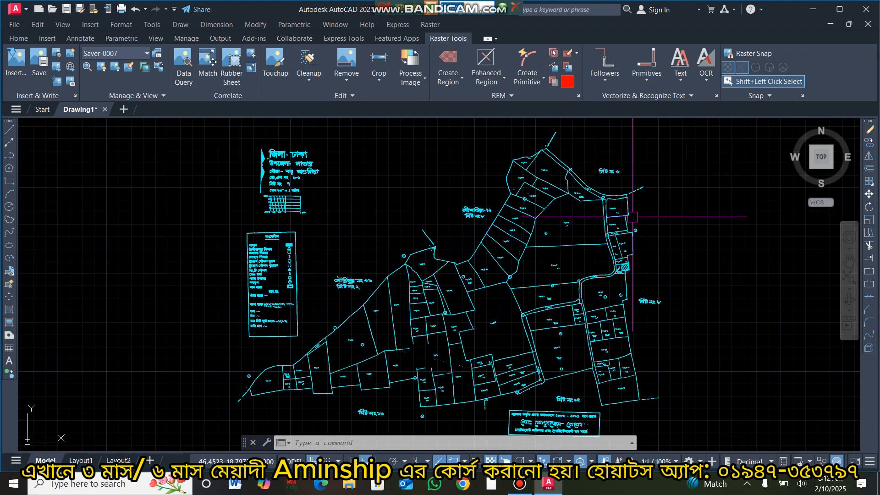
- Erase the stray vertical line northeast of the সিট নং ৬ label with Touchup
middle_click_drag(579, 250, 422, 263)
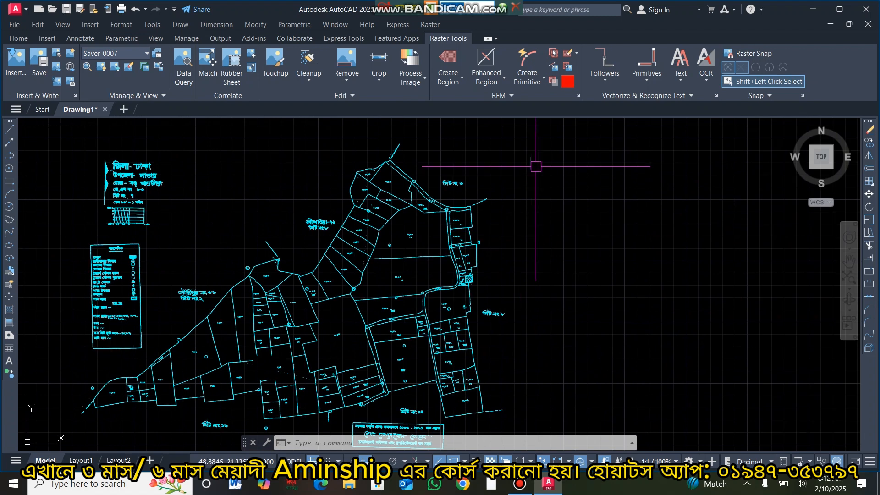
scroll(532, 172, "up", 5)
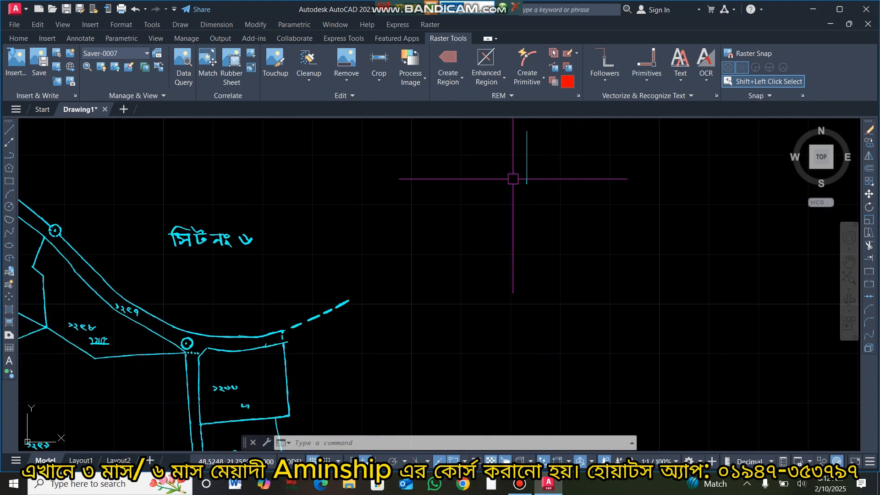
left_click(275, 73)
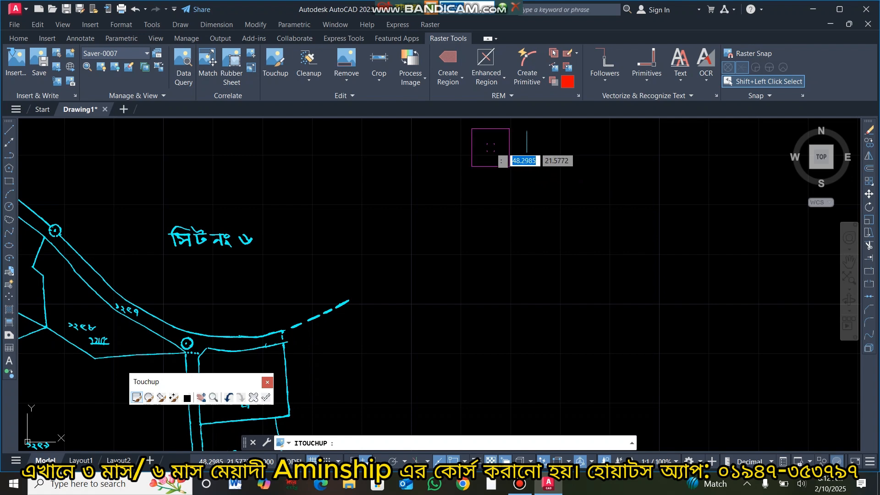
scroll(575, 198, "down", 4)
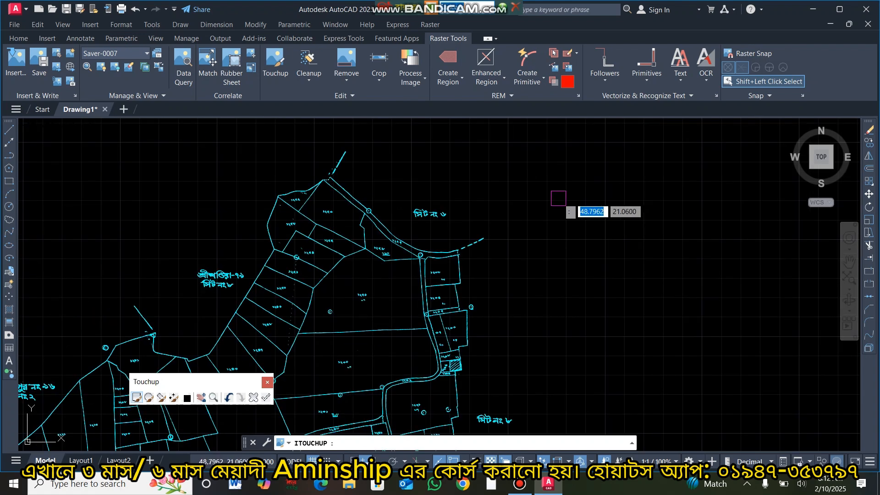
scroll(575, 201, "down", 3)
key("Escape")
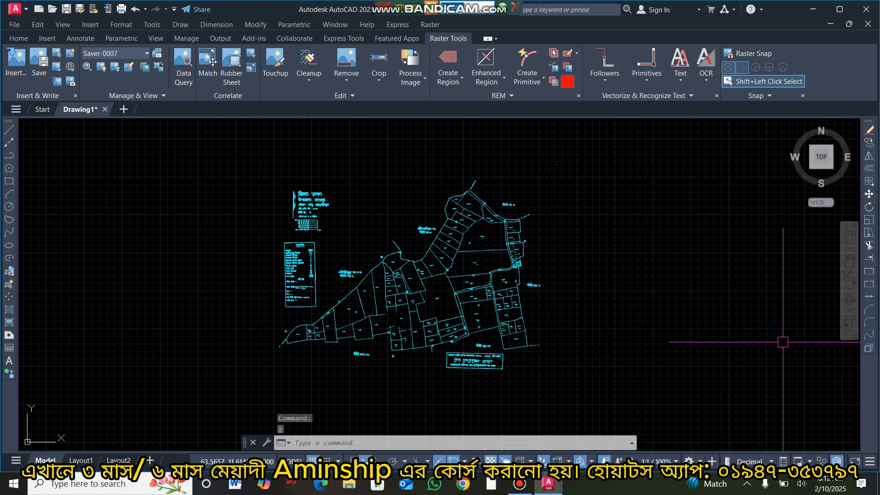
scroll(626, 312, "down", 2)
scroll(511, 294, "up", 6)
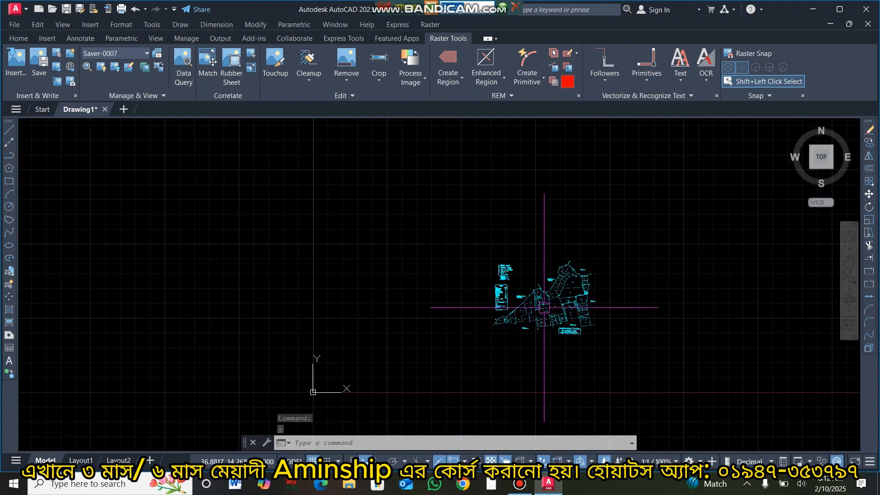
scroll(556, 289, "down", 6)
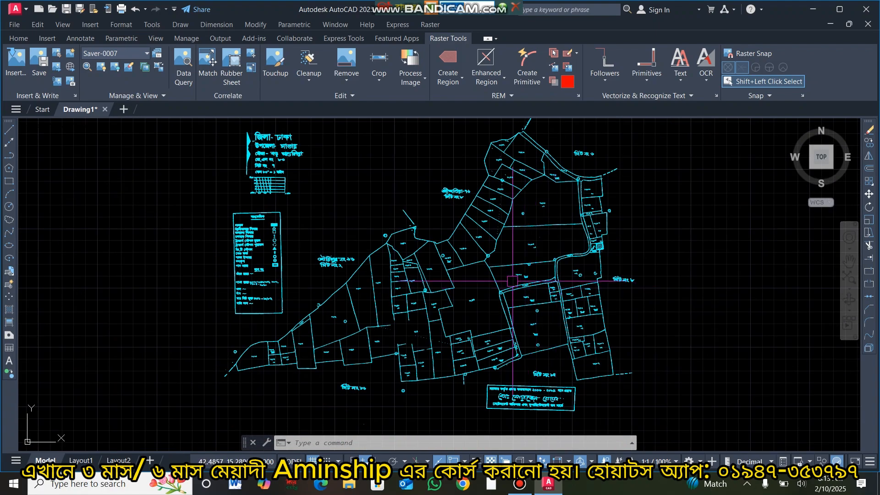
scroll(513, 281, "up", 4)
scroll(514, 278, "down", 4)
mouse_move(527, 296)
middle_mouse_down()
mouse_move(562, 320)
mouse_move(573, 314)
middle_mouse_up()
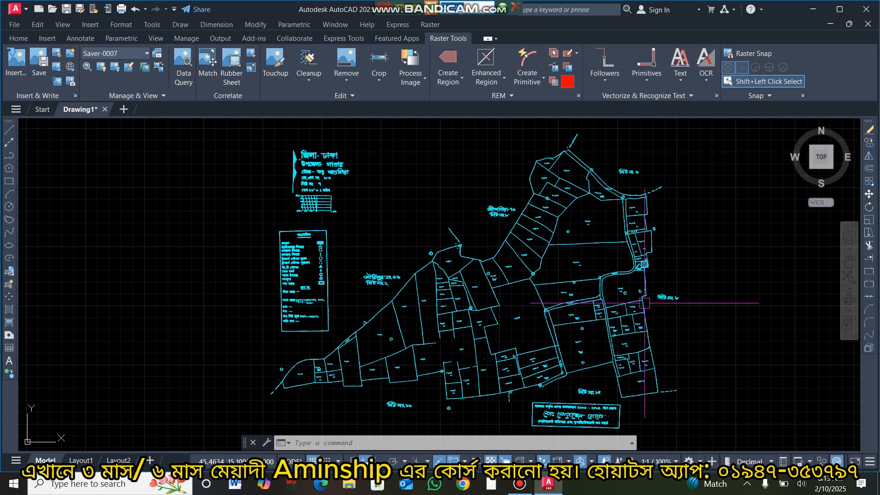